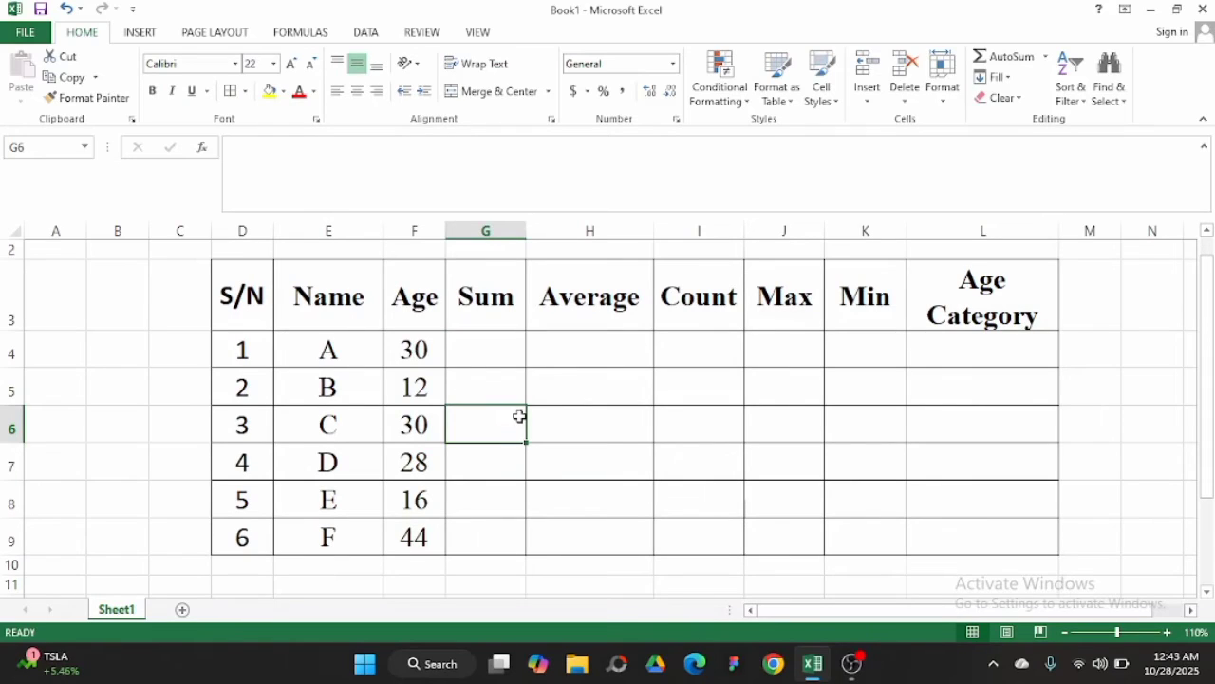
Total the ages in F4:F9 with a SUM formula in G4, and merge and center G4:G9.
left_click(494, 364)
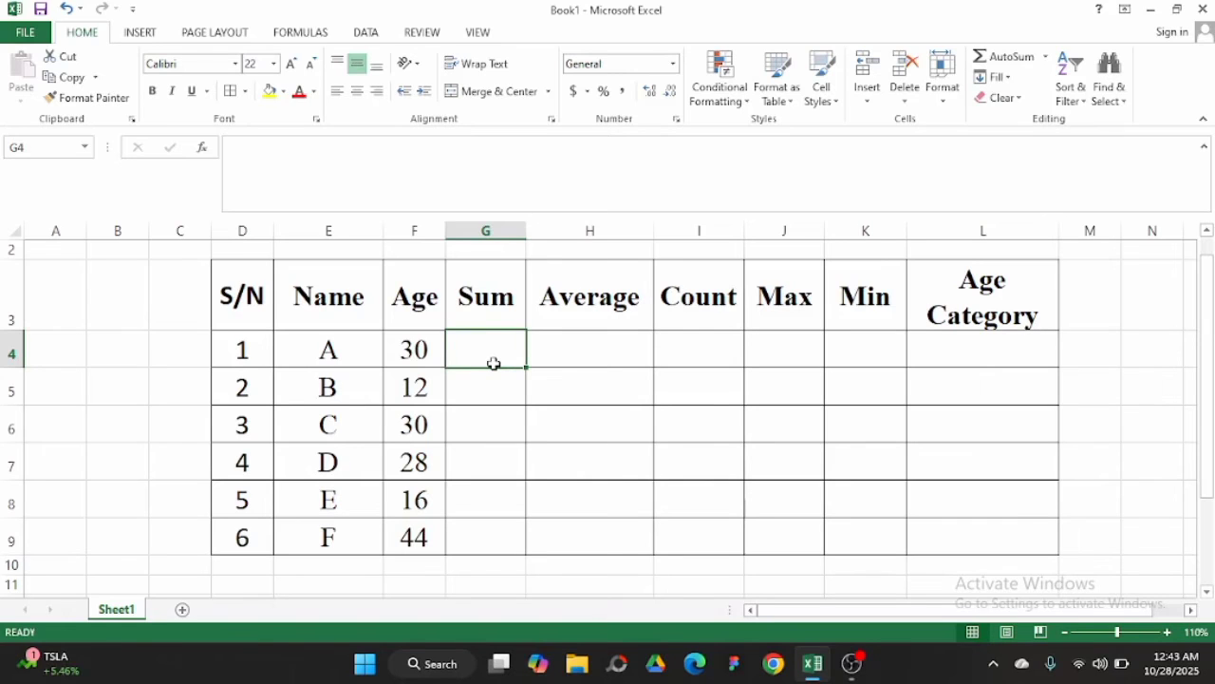
type("=sum")
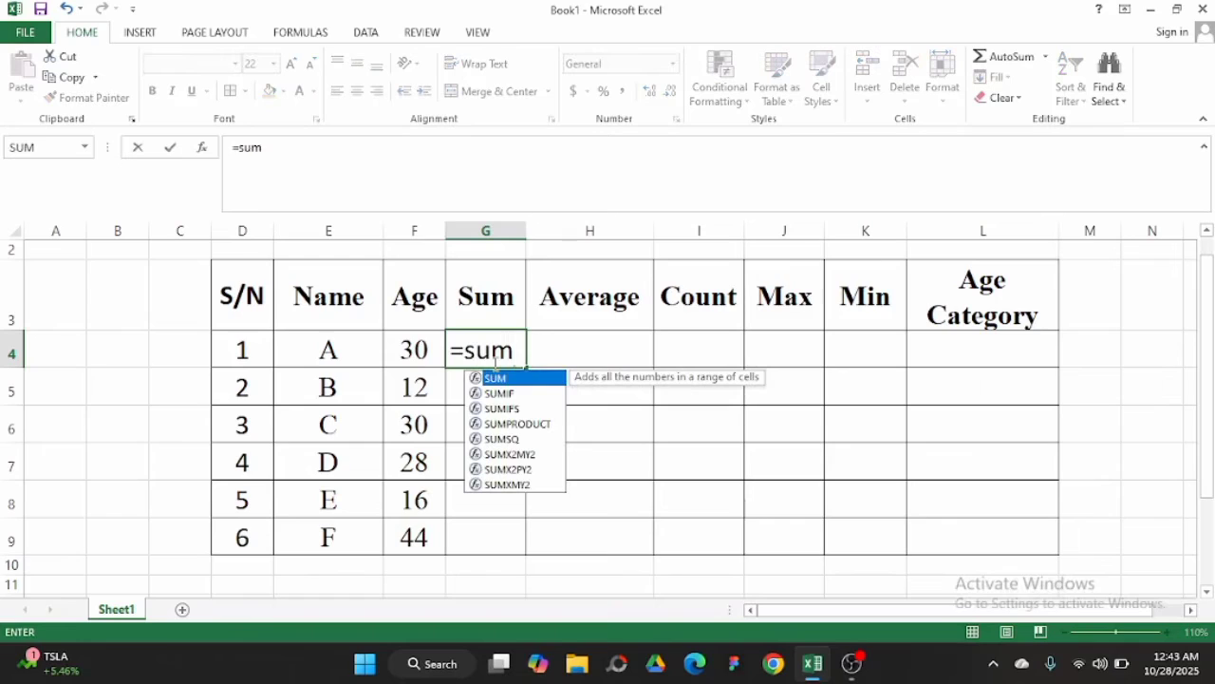
key("Tab")
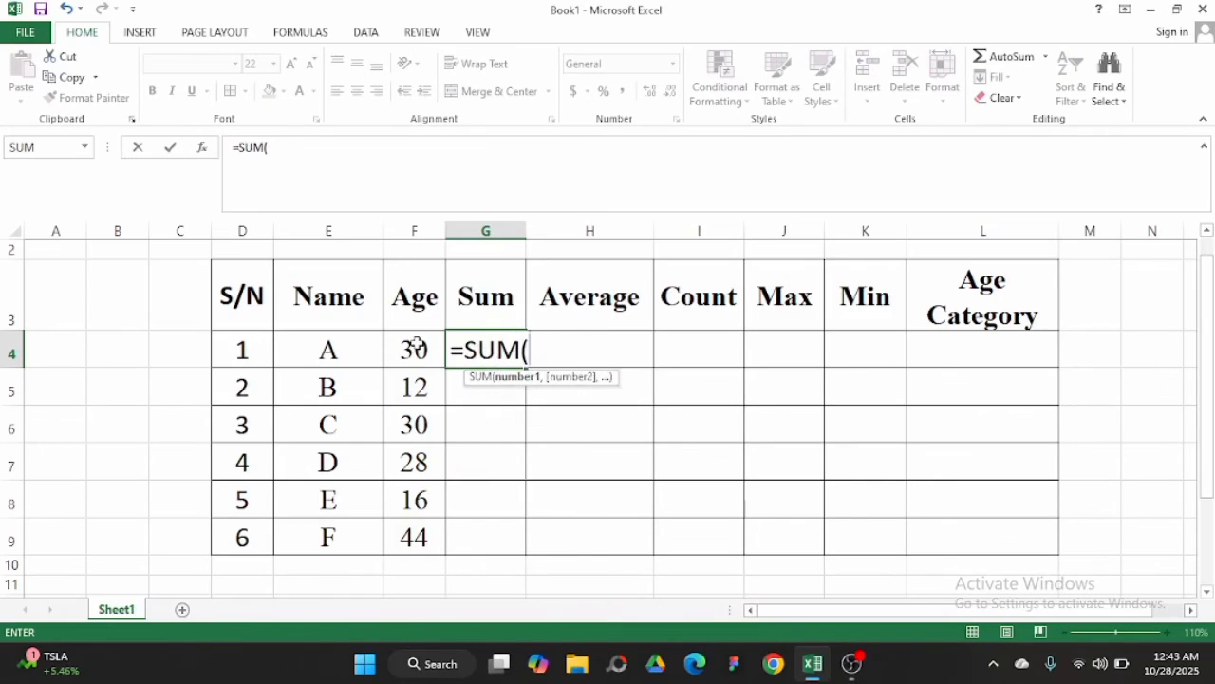
left_click_drag(428, 344, 414, 535)
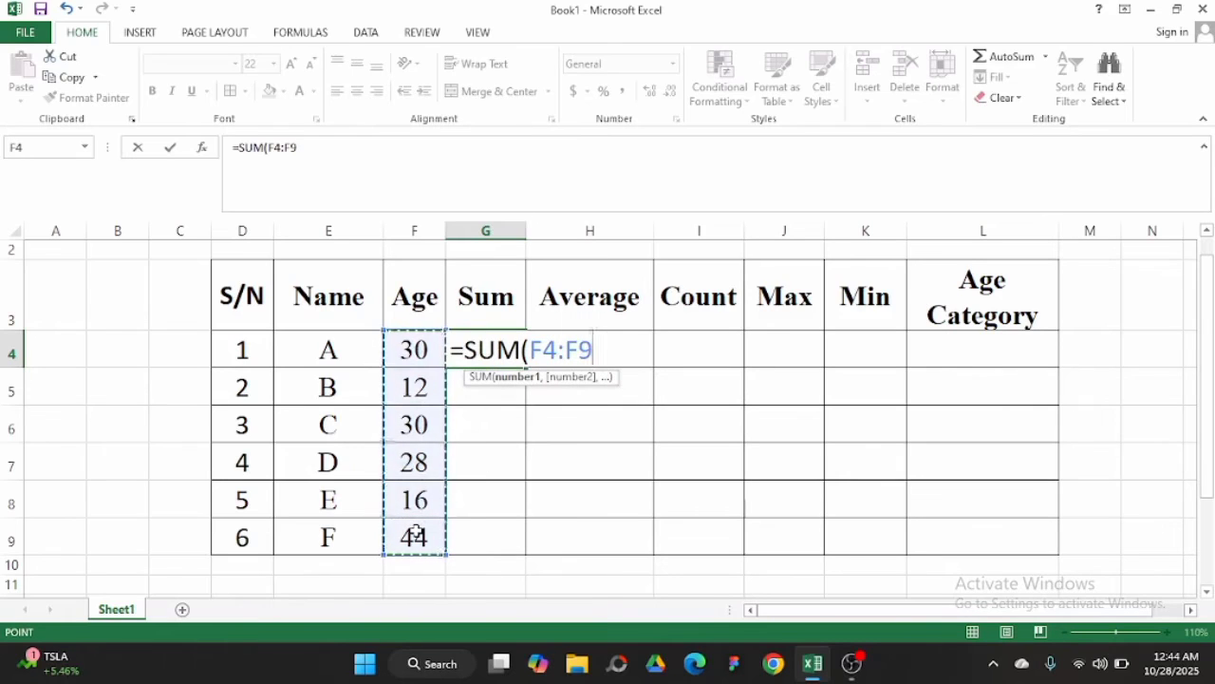
key("Return")
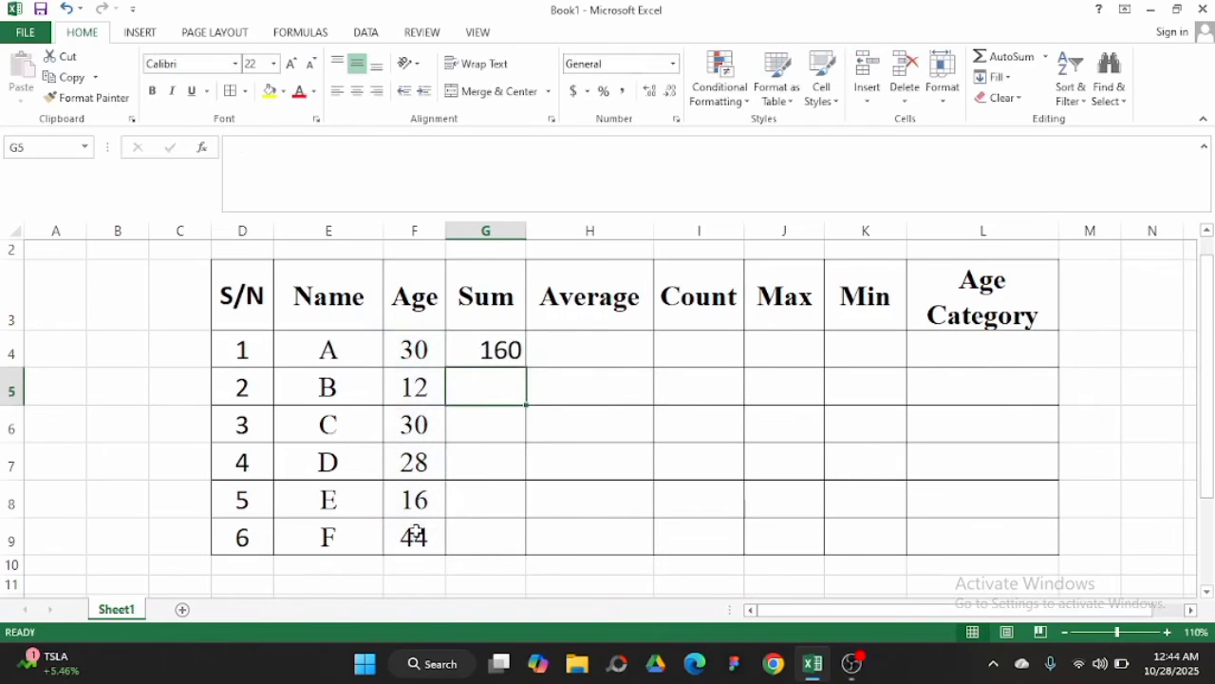
left_click(480, 349)
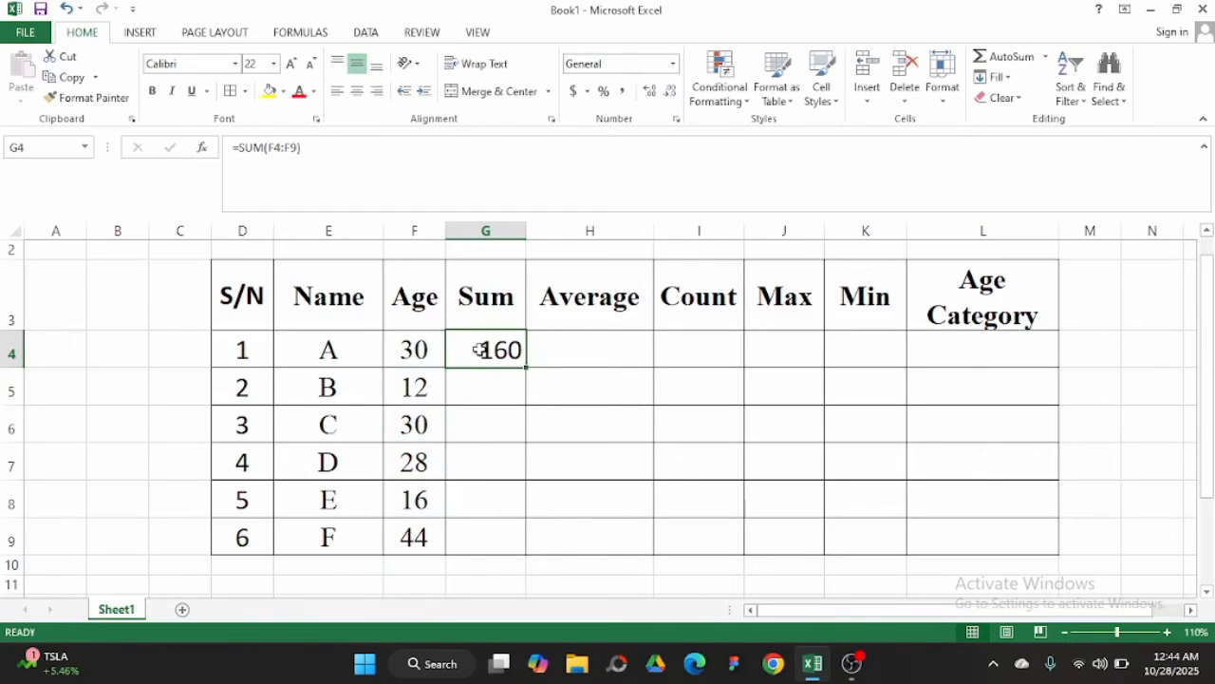
left_click_drag(481, 349, 466, 523)
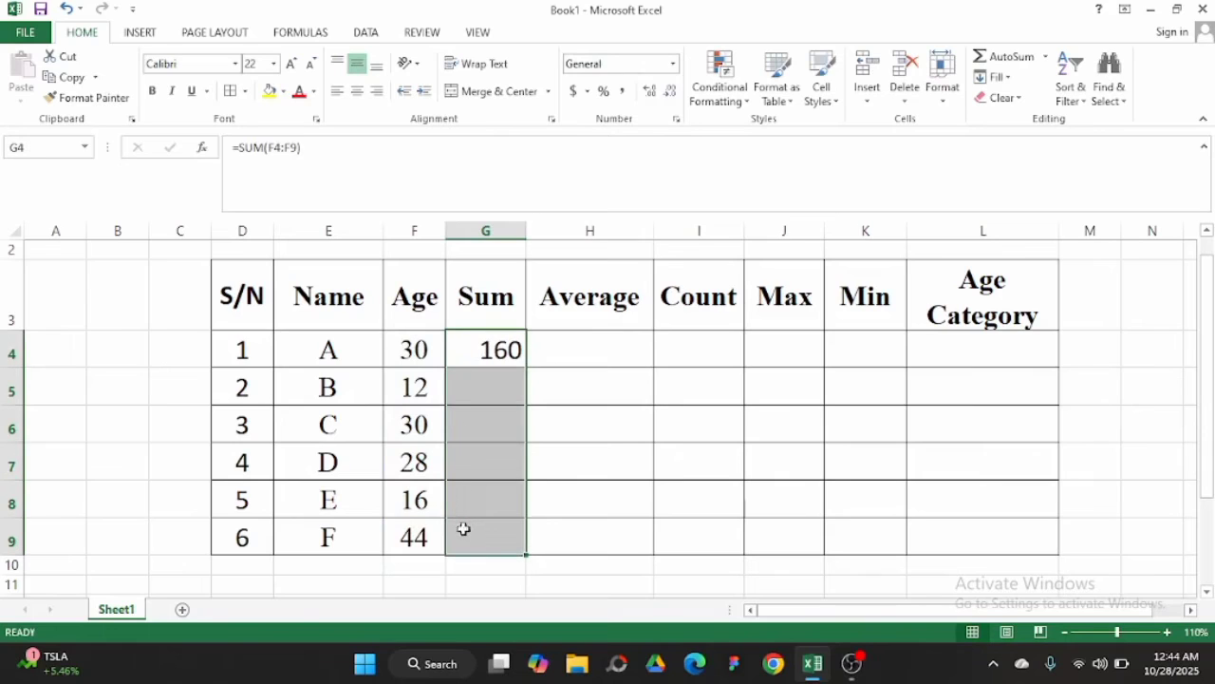
left_click(480, 91)
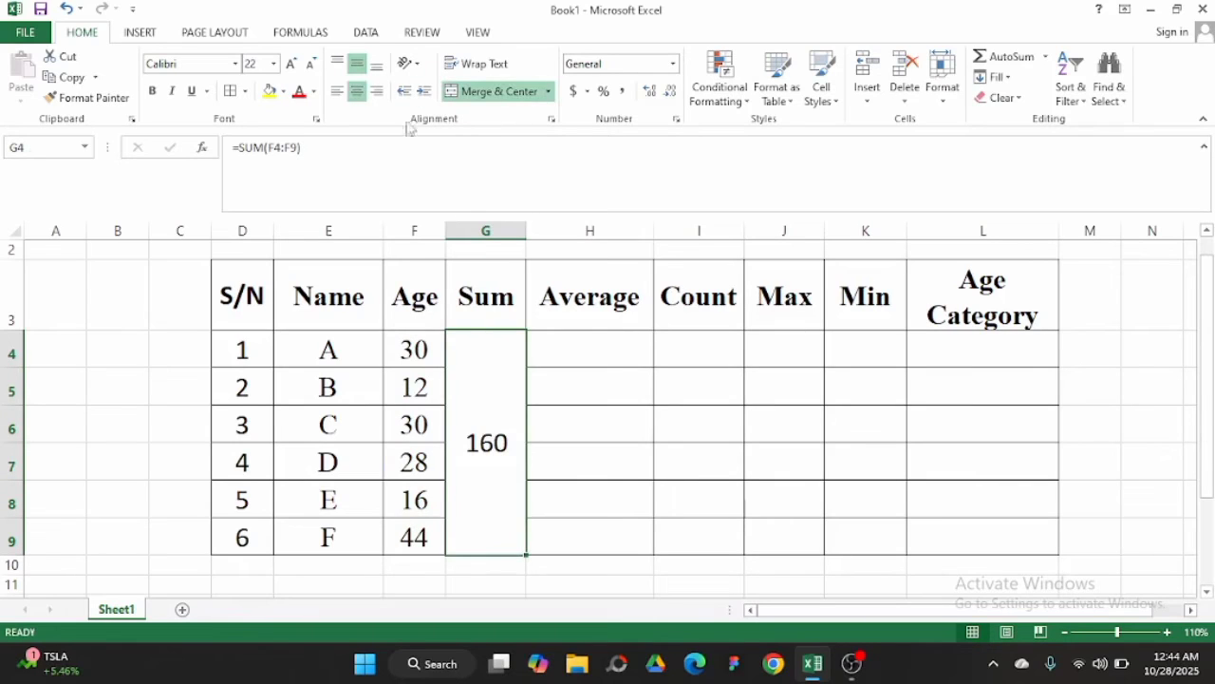
Calculate the mean of the ages in F4:F9 with an AVERAGE formula in H4, and merge and center H4:H9.
left_click(636, 346)
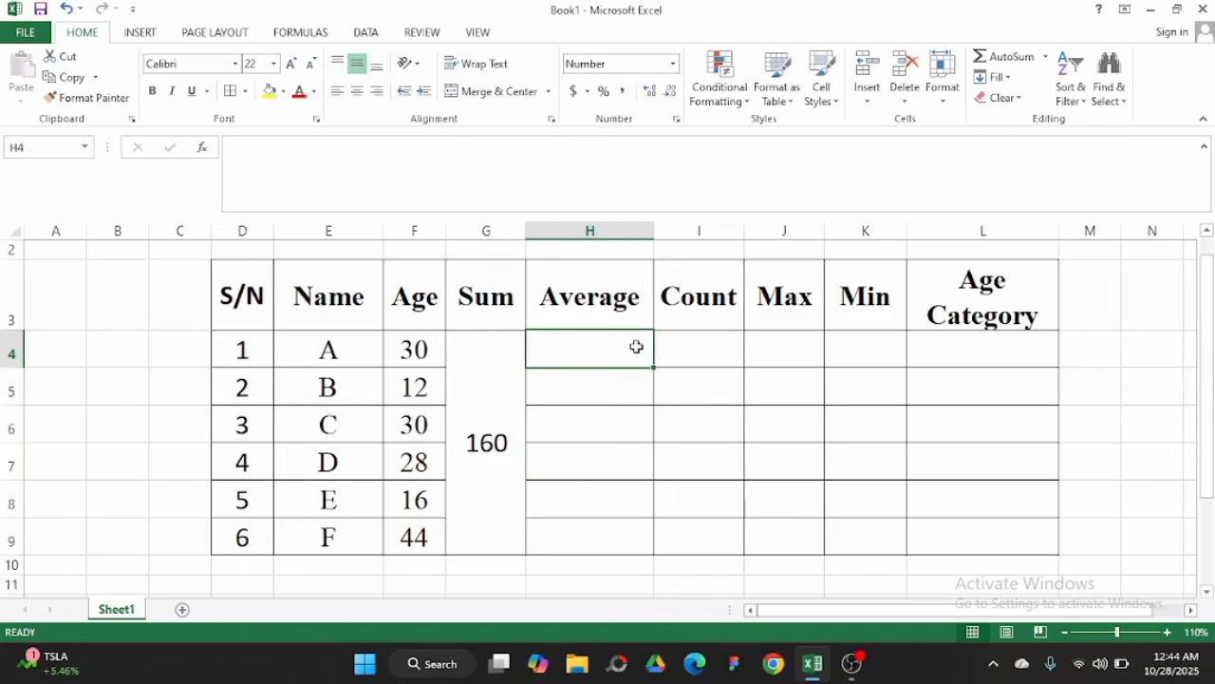
type("=av")
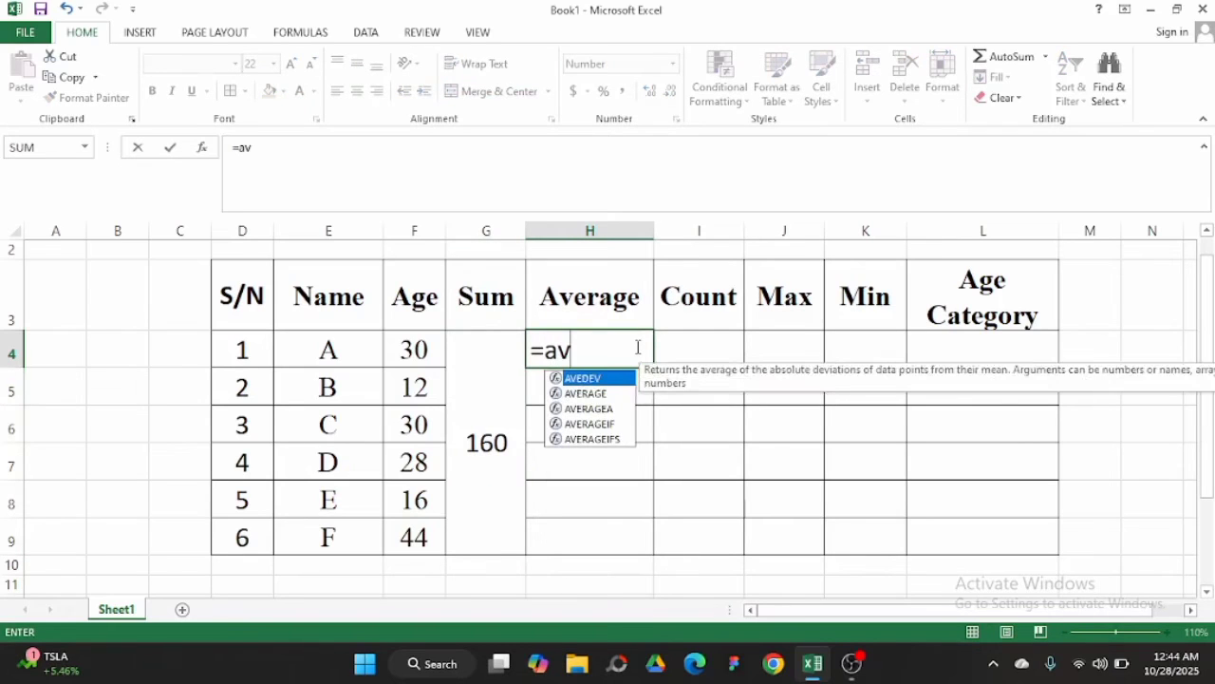
key("Down")
key("Tab")
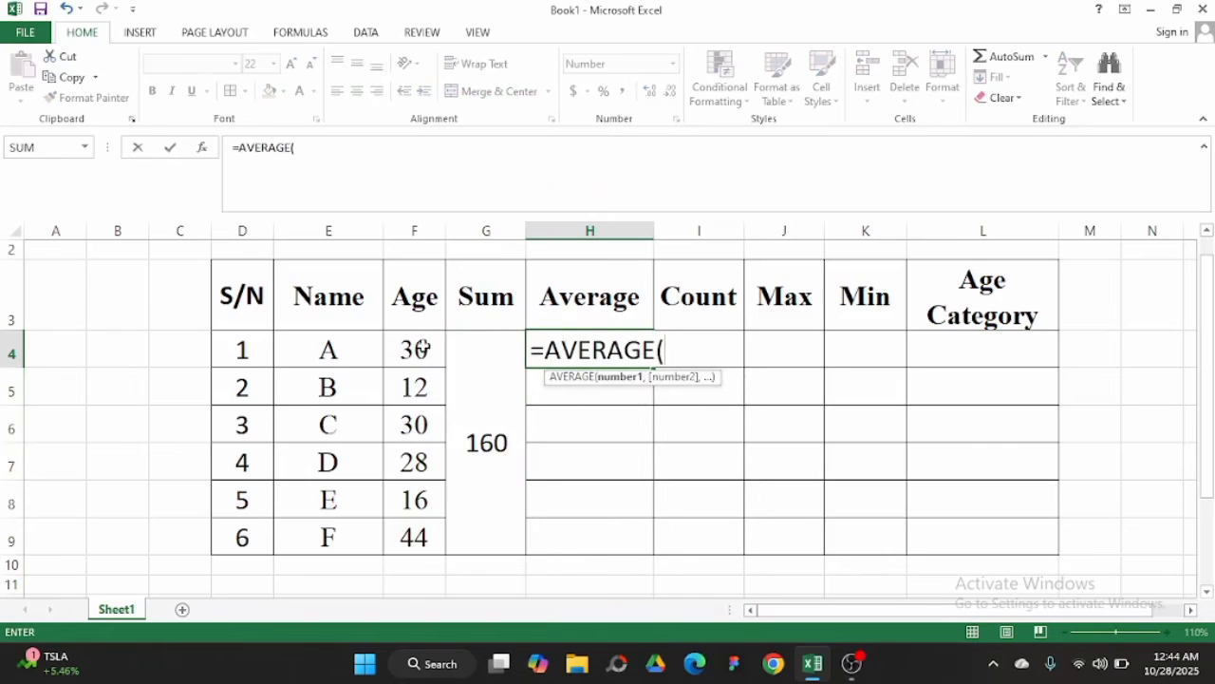
left_click_drag(423, 349, 423, 535)
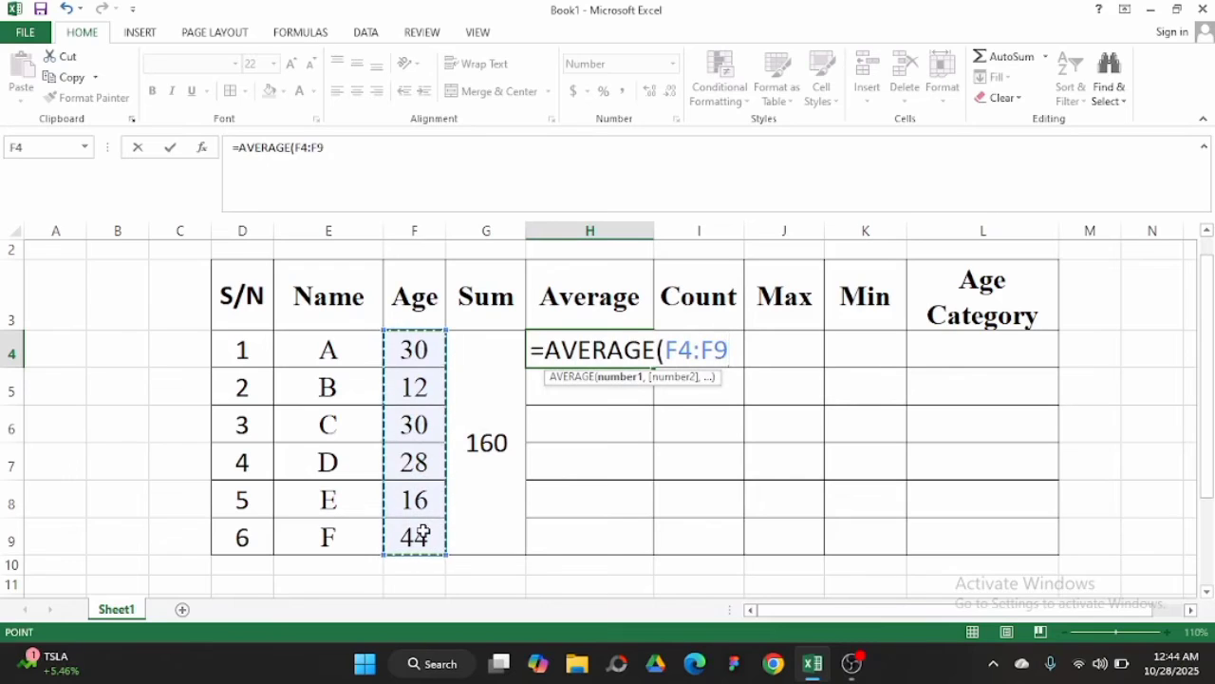
key("Return")
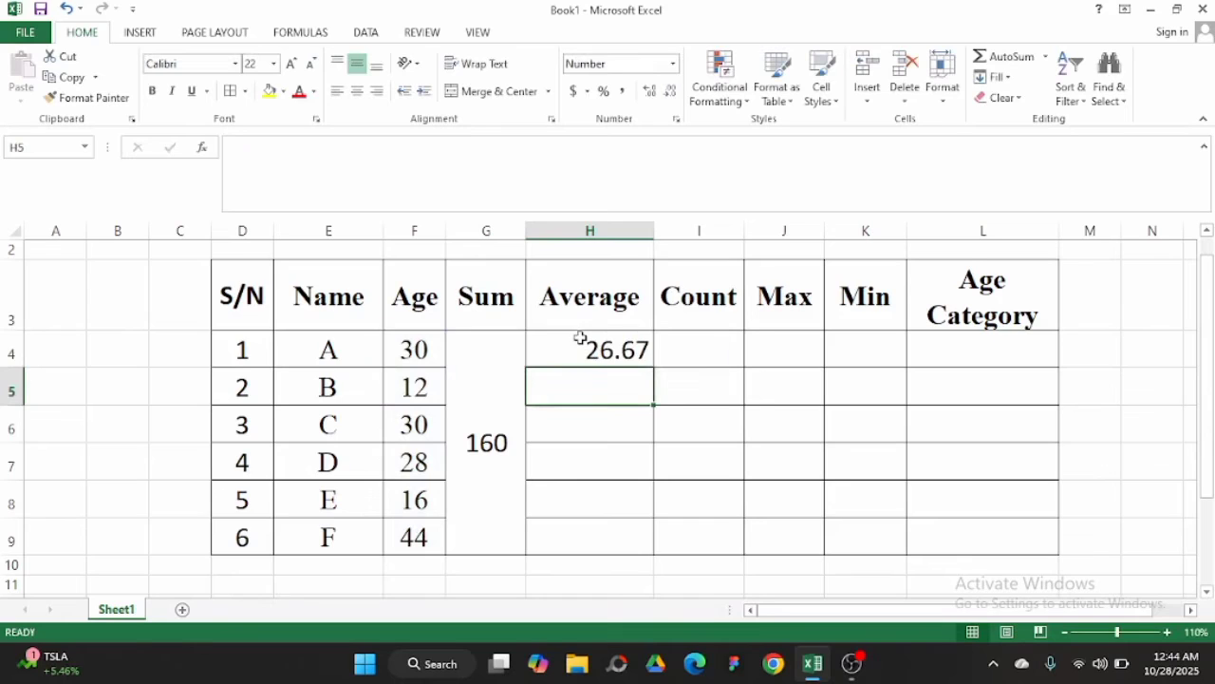
left_click_drag(580, 337, 570, 525)
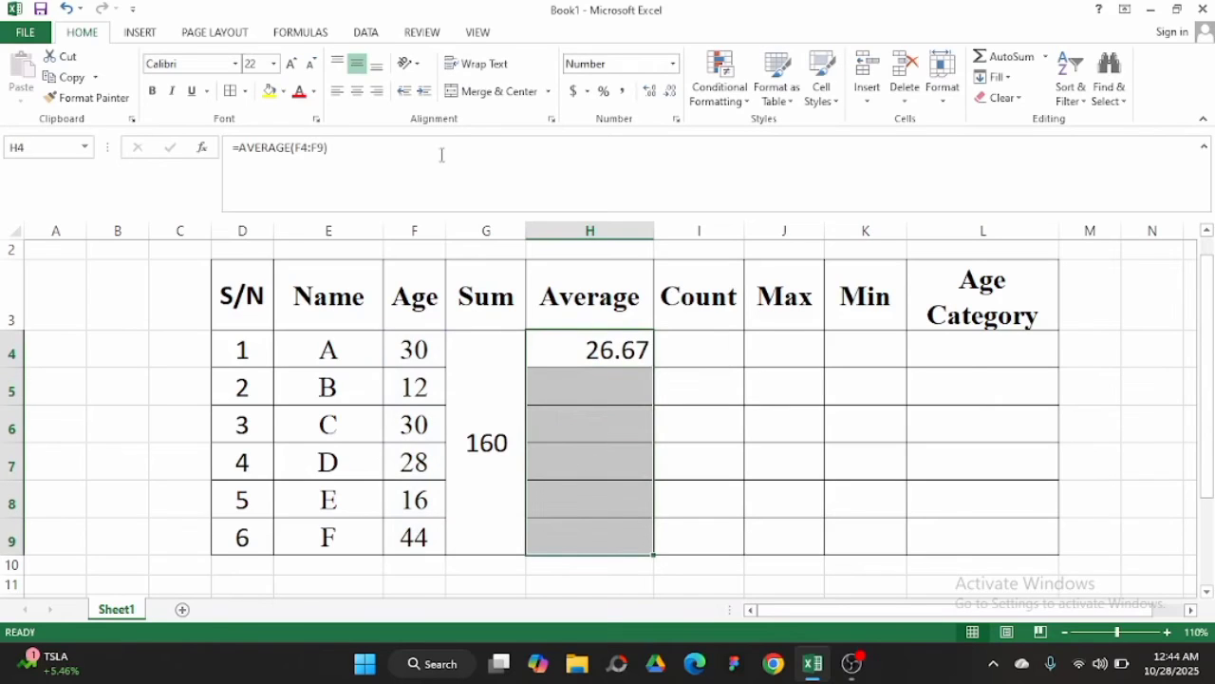
left_click(484, 92)
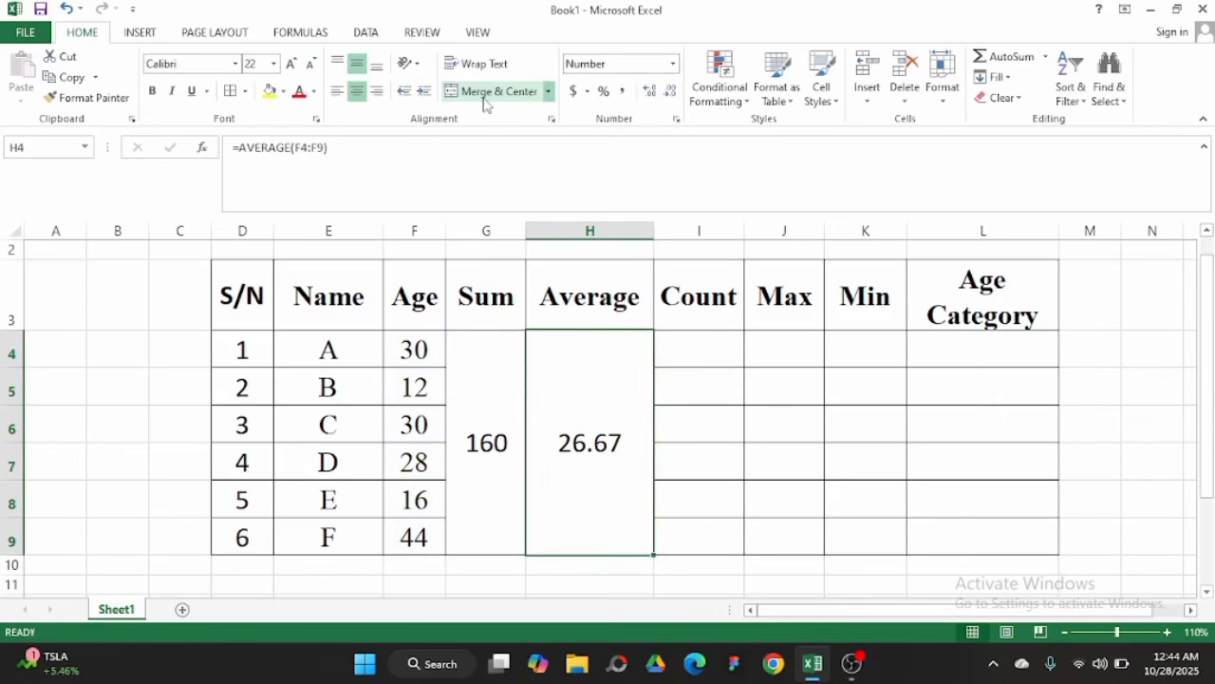
Count the age entries in F4:F9 with a COUNT formula in I4, and merge and center I4:I9.
left_click(730, 362)
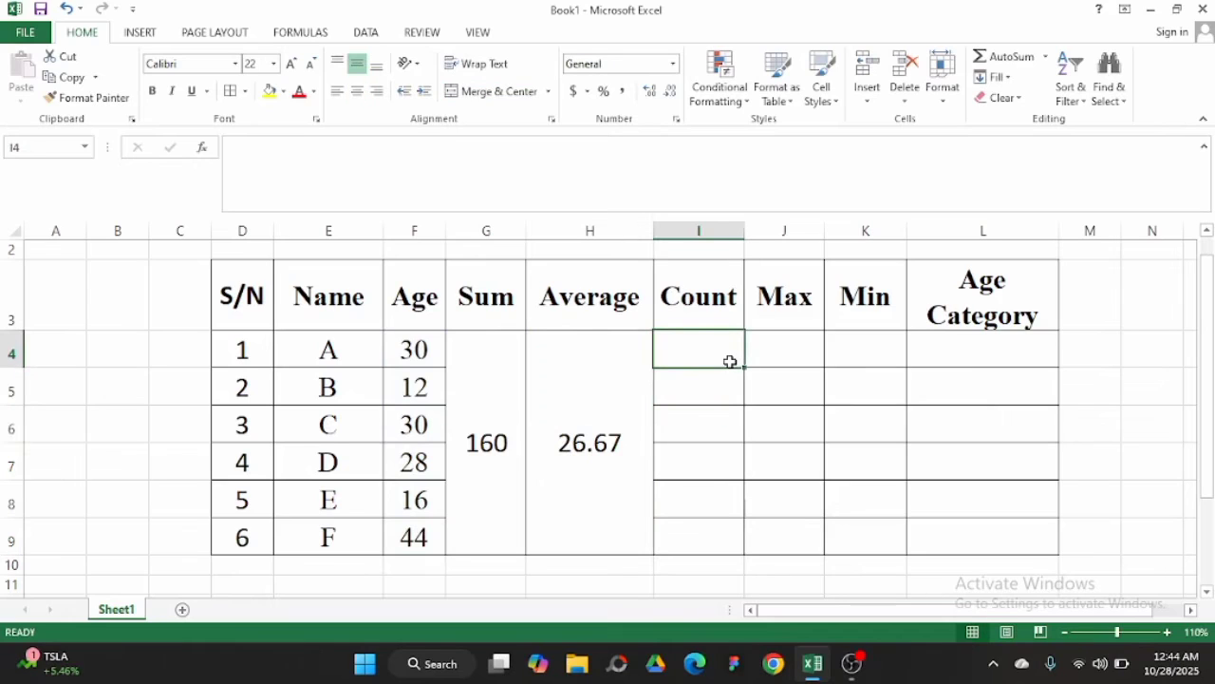
type("=")
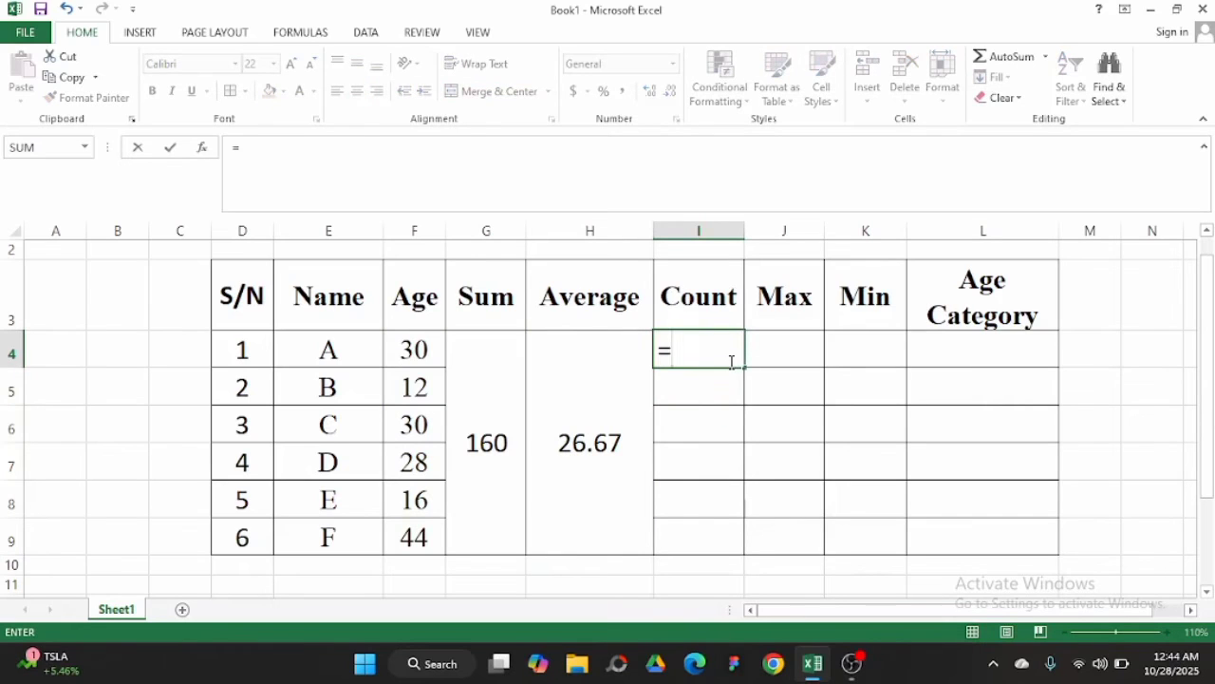
type("cou")
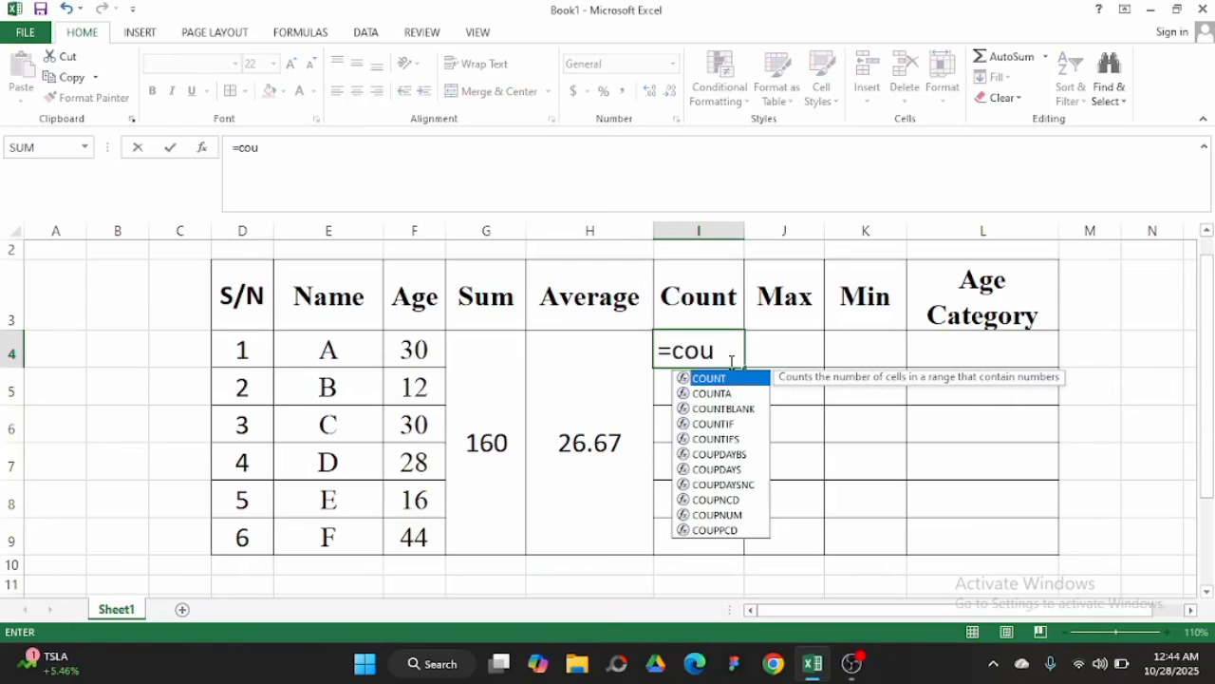
key("Tab")
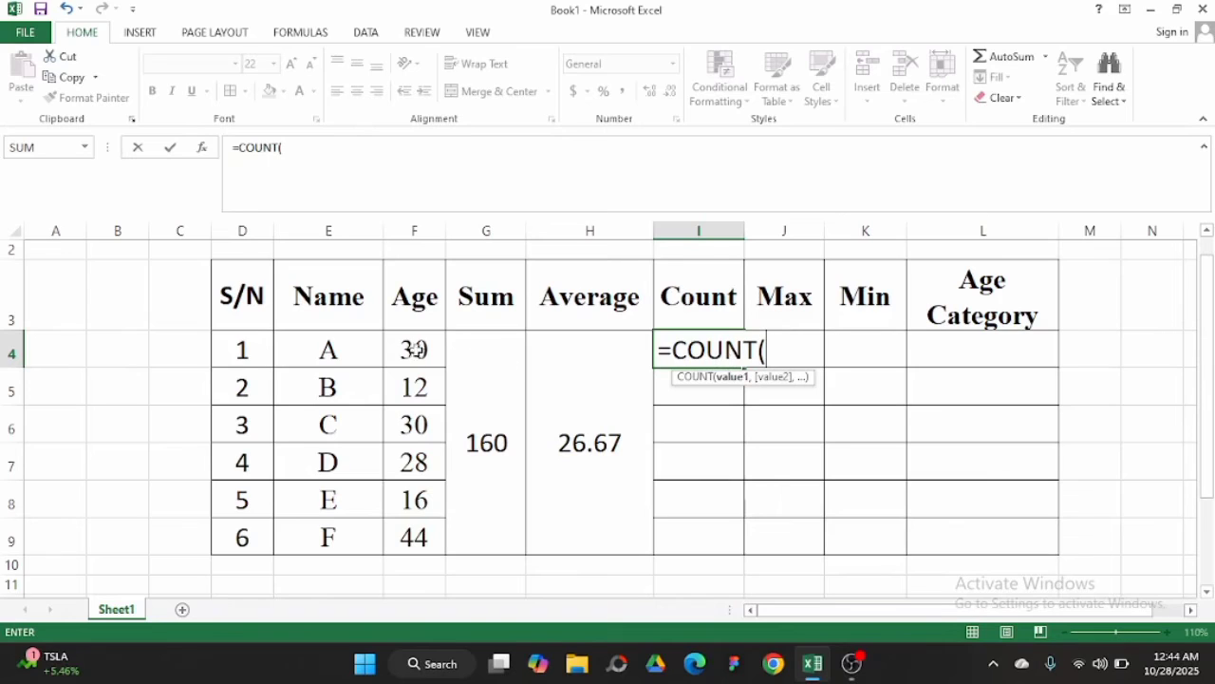
left_click_drag(415, 350, 404, 530)
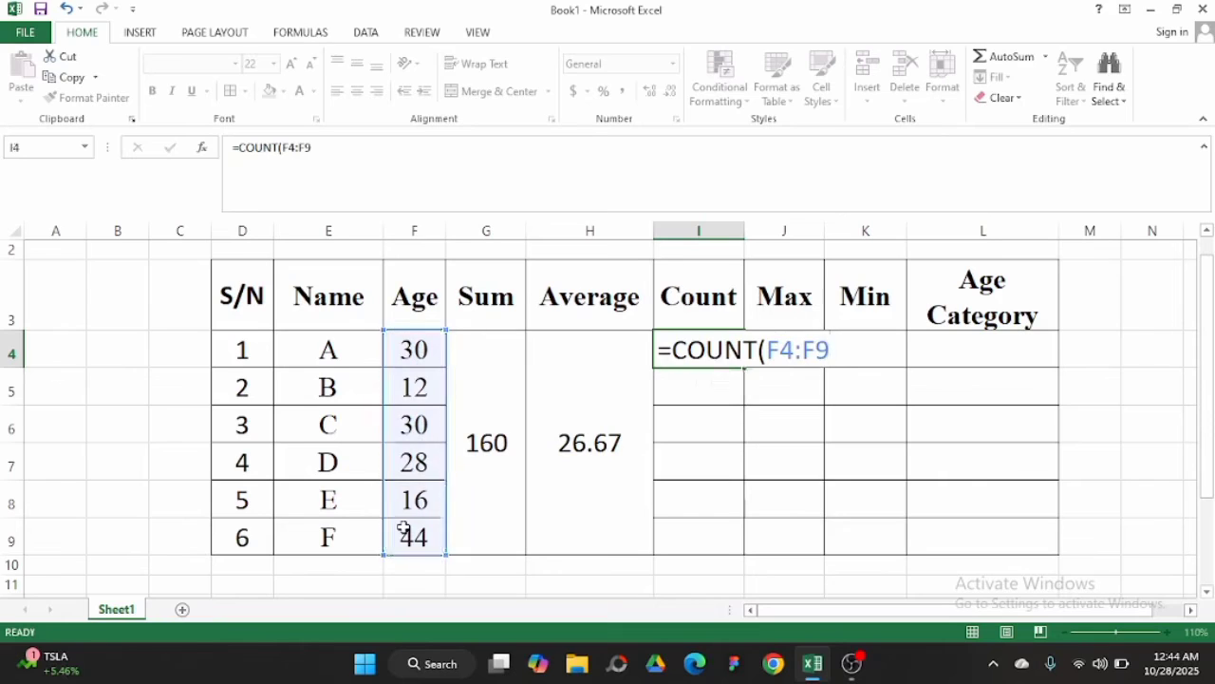
key("Return")
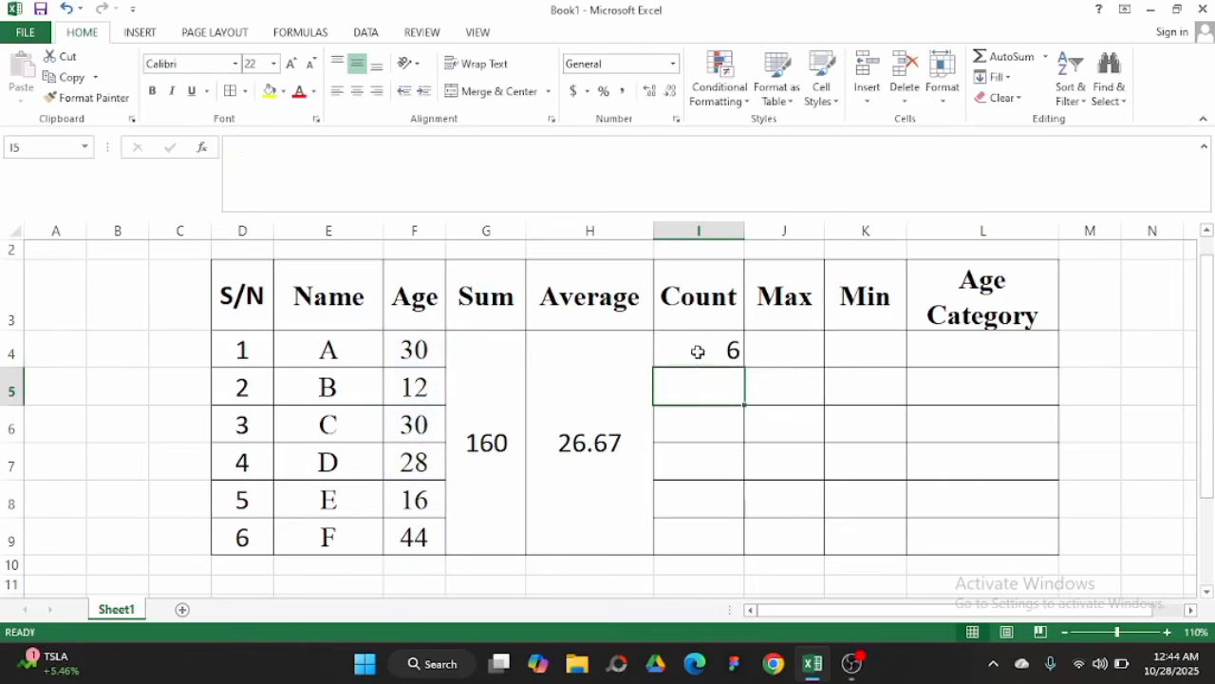
left_click_drag(697, 351, 693, 531)
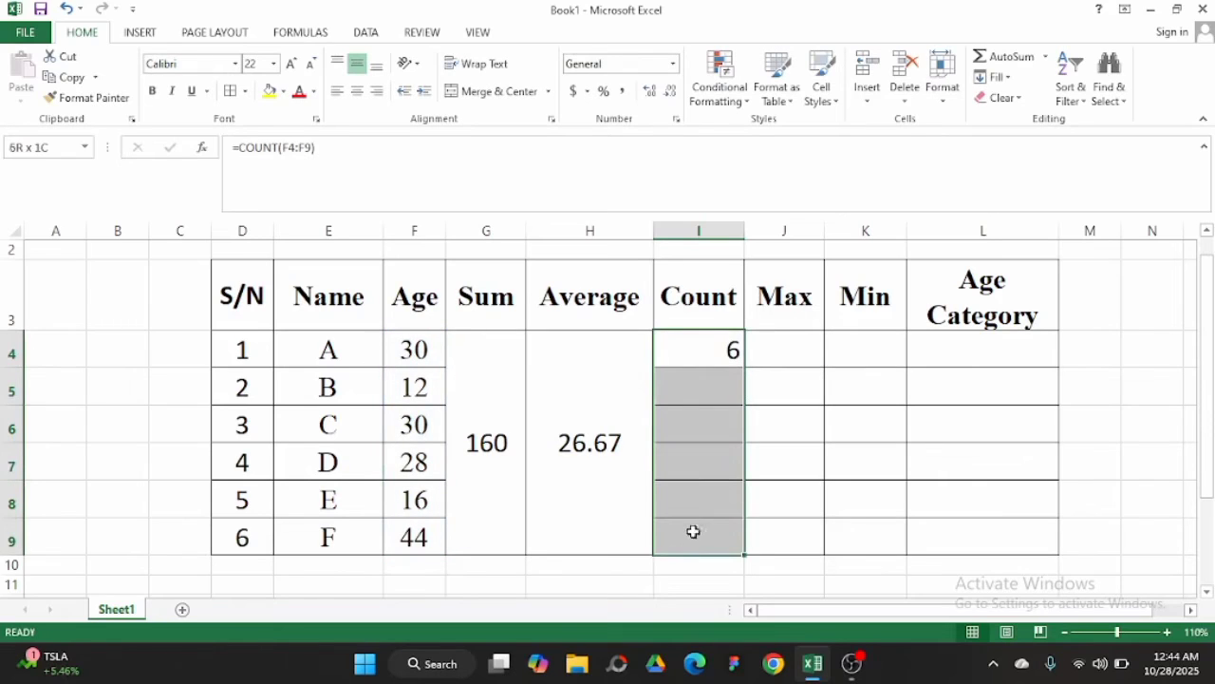
left_click(497, 92)
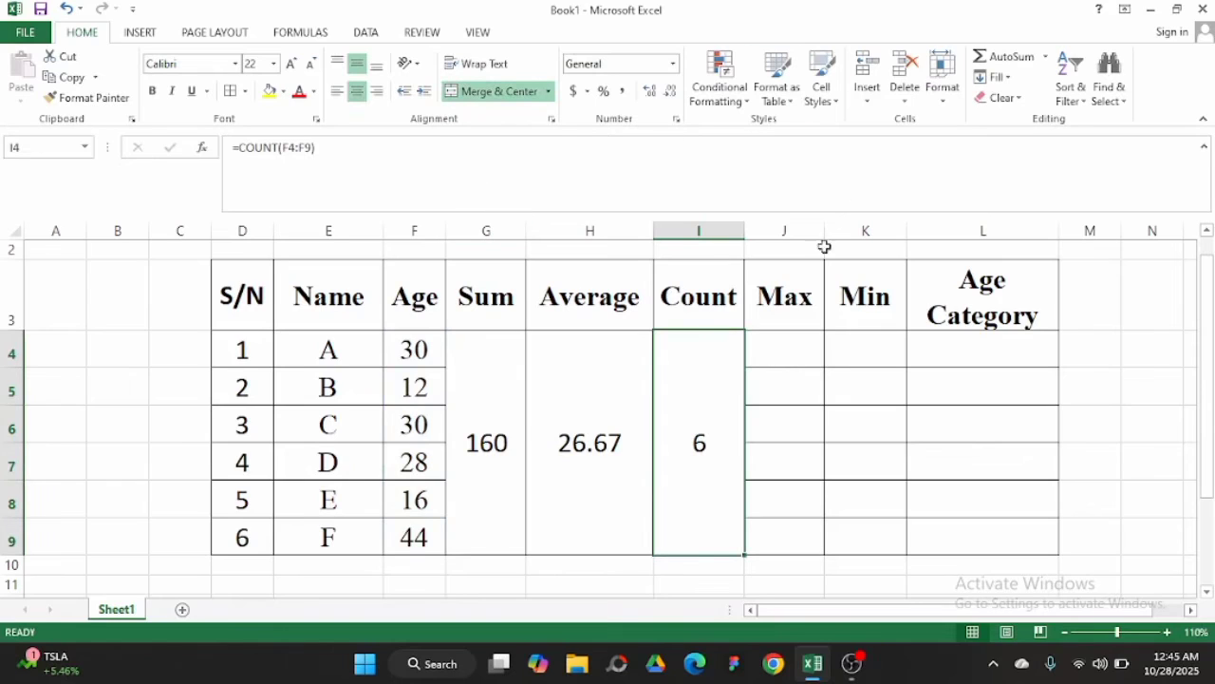
Find the highest age in F4:F9 with a MAX formula in J4, and merge and center J4:J9.
left_click(788, 339)
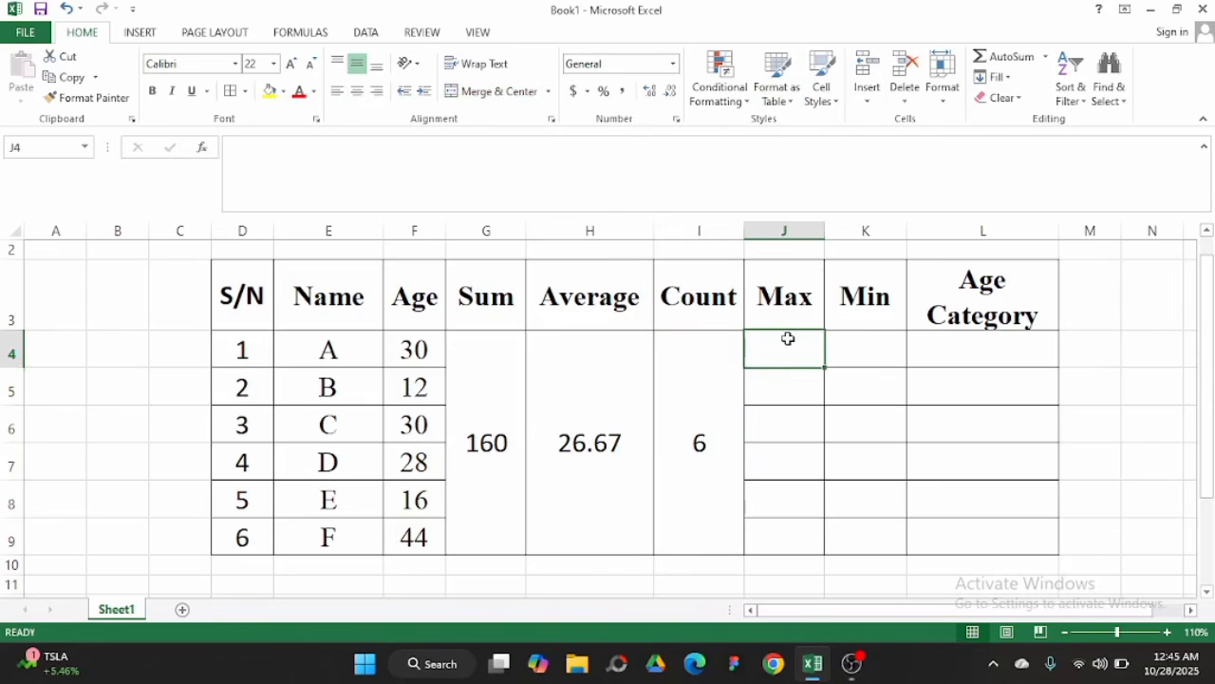
type("=m")
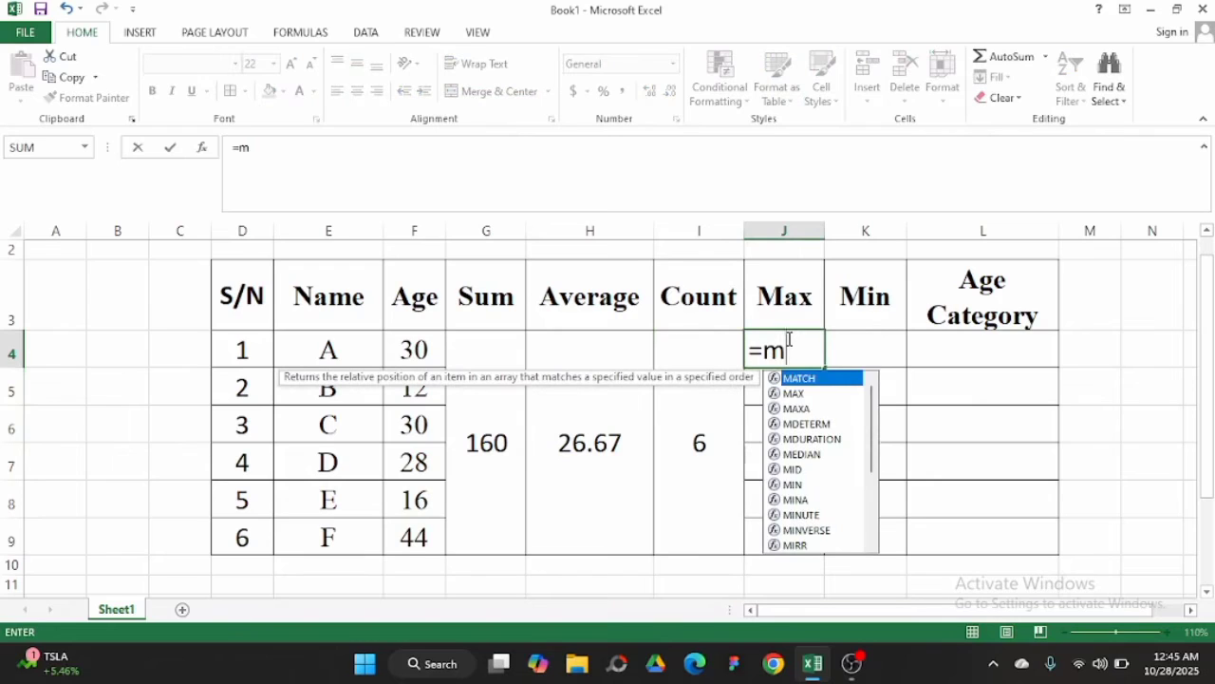
type("ax")
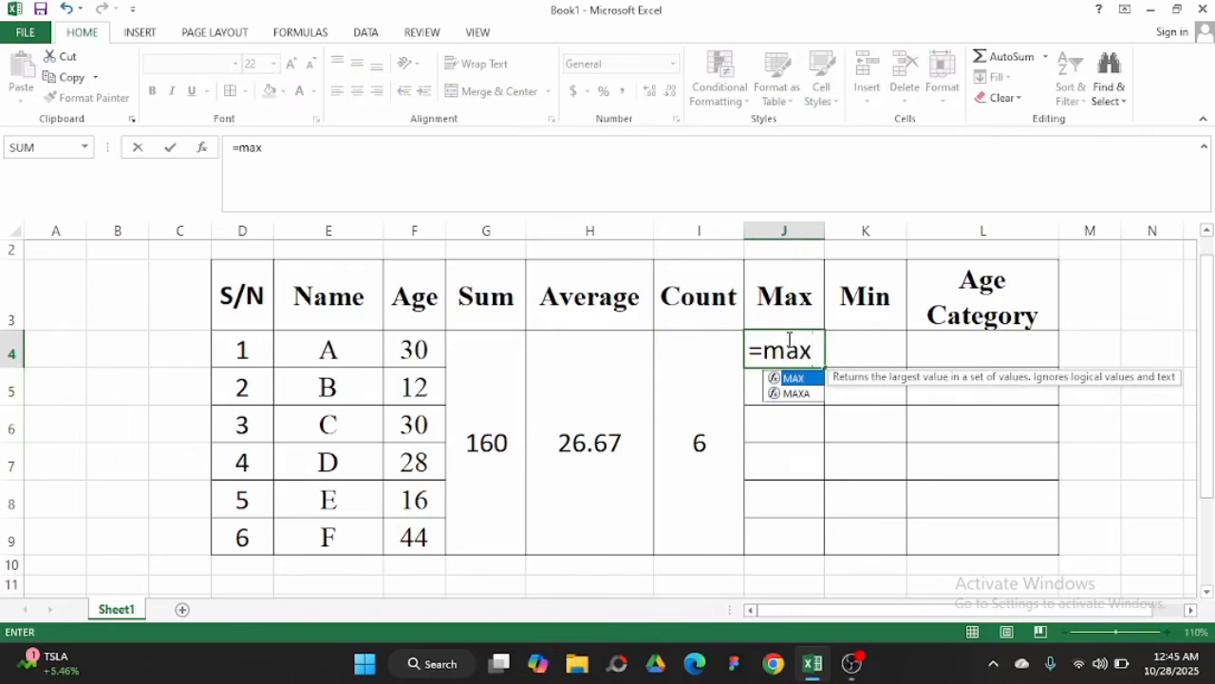
key("Tab")
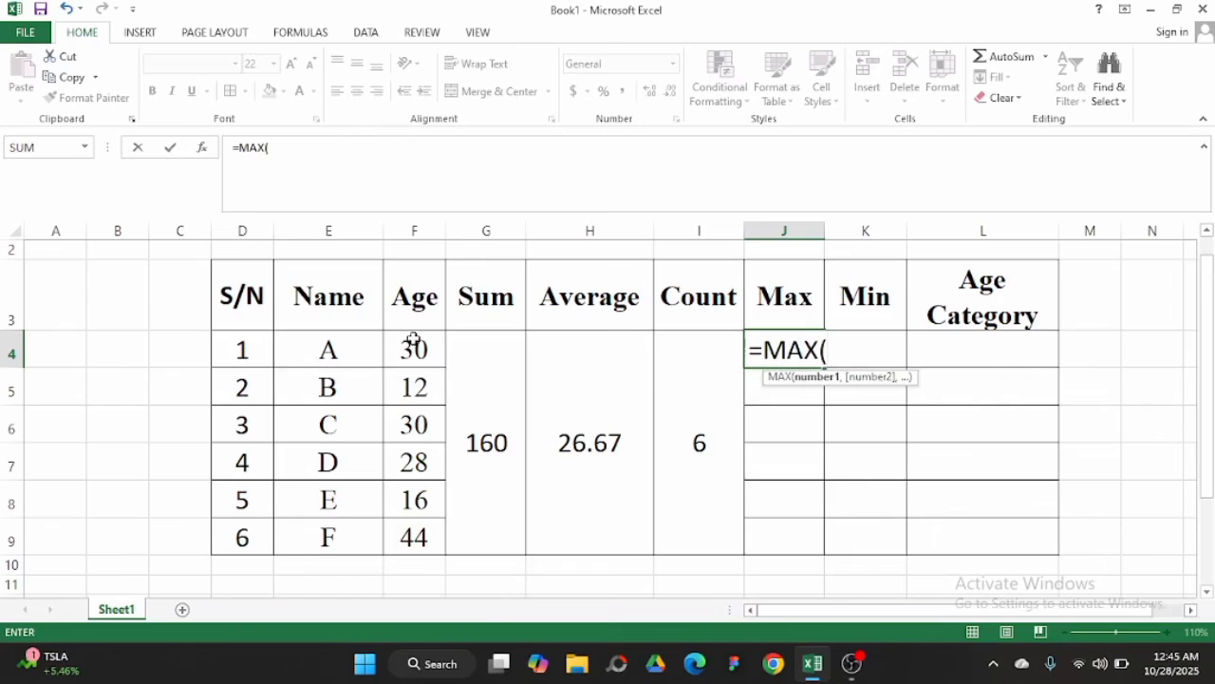
left_click_drag(413, 348, 415, 543)
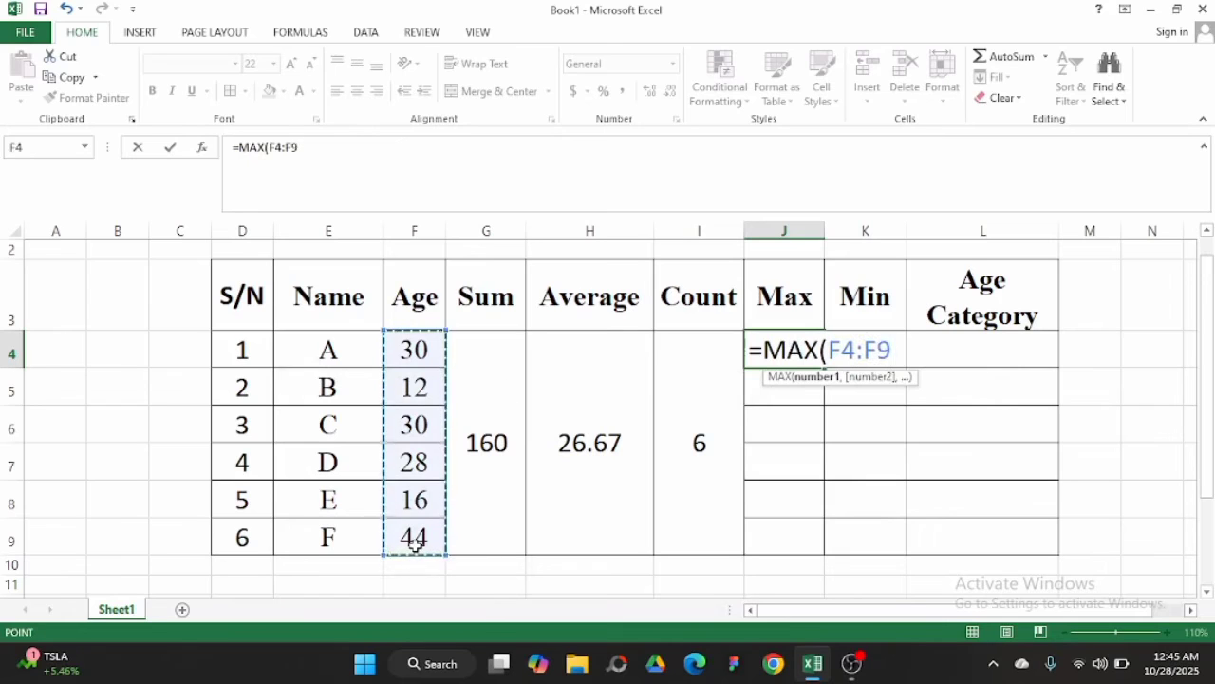
key("Return")
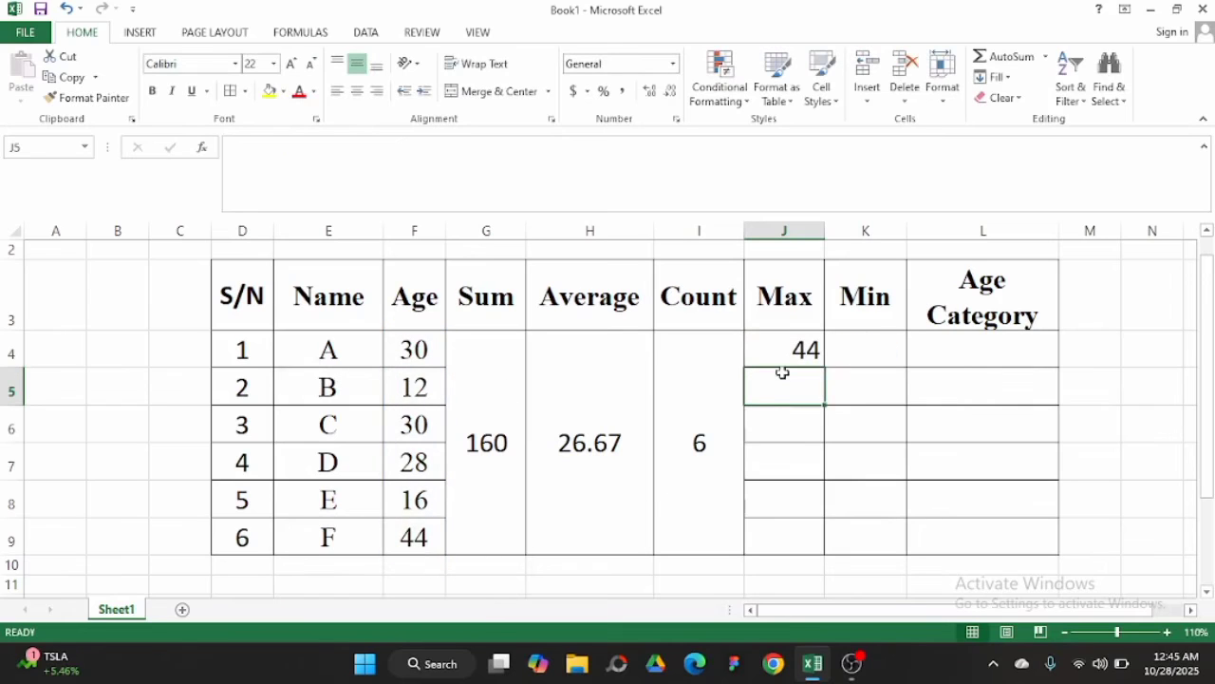
left_click_drag(781, 353, 776, 524)
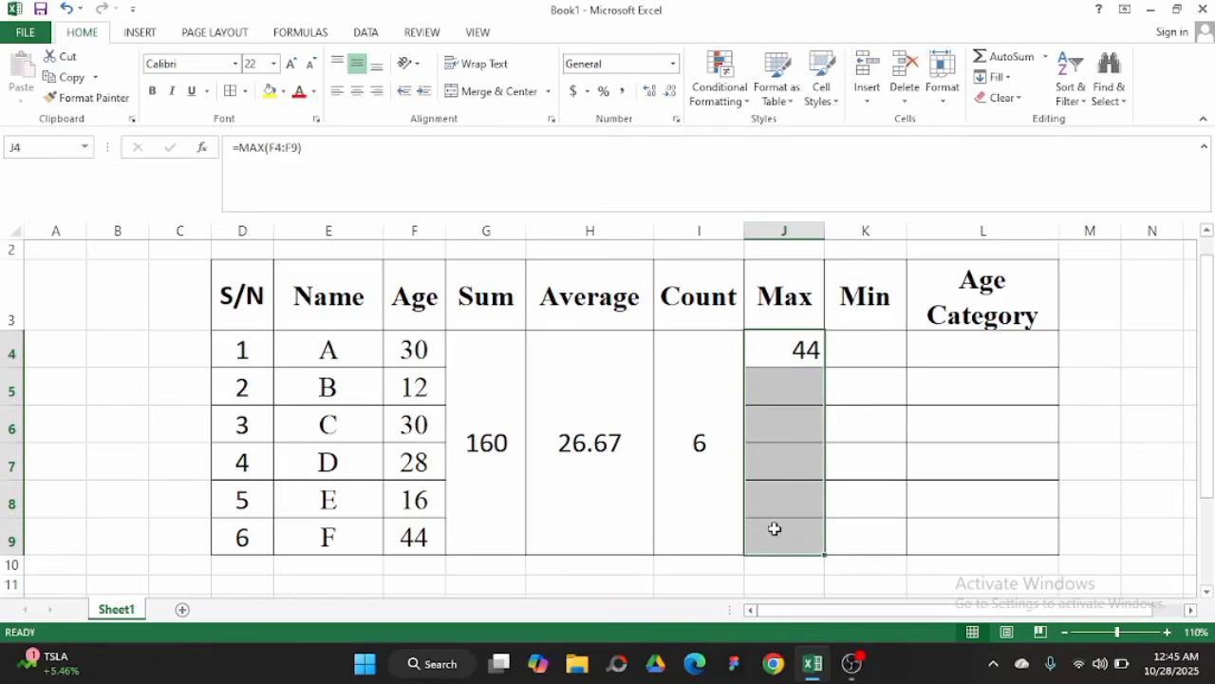
left_click(493, 91)
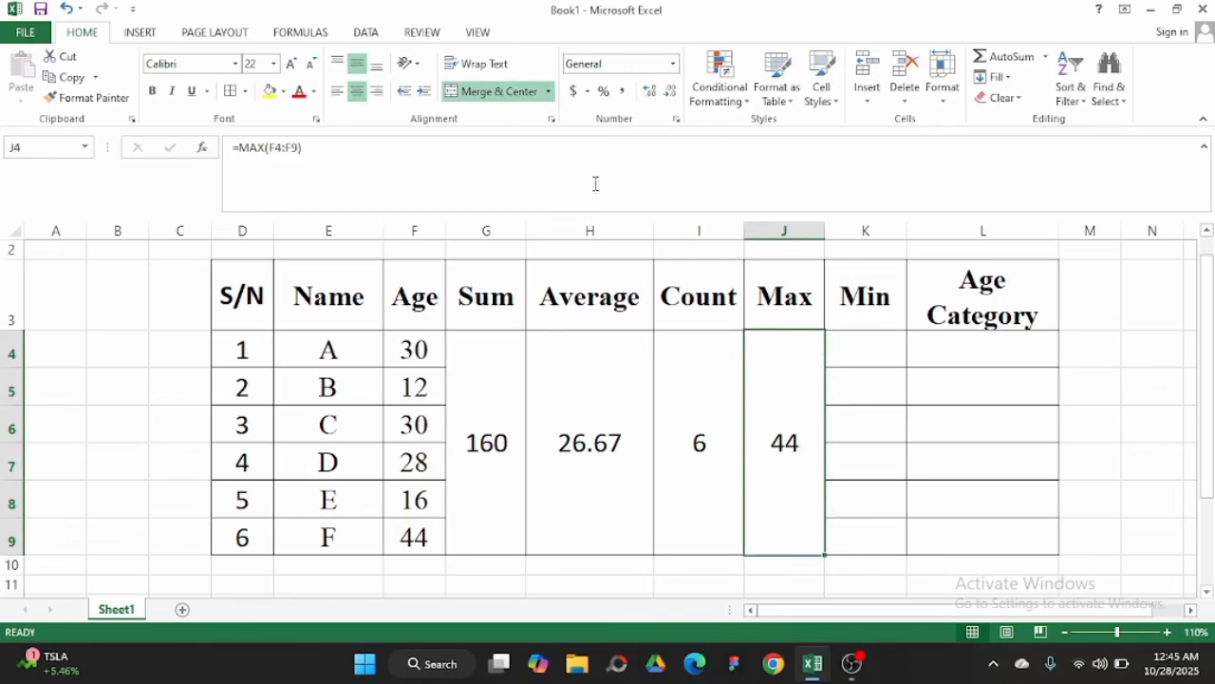
Find the lowest age in F4:F9 with a MIN formula in K4, and merge and center K4:K9.
left_click(866, 347)
type("=min")
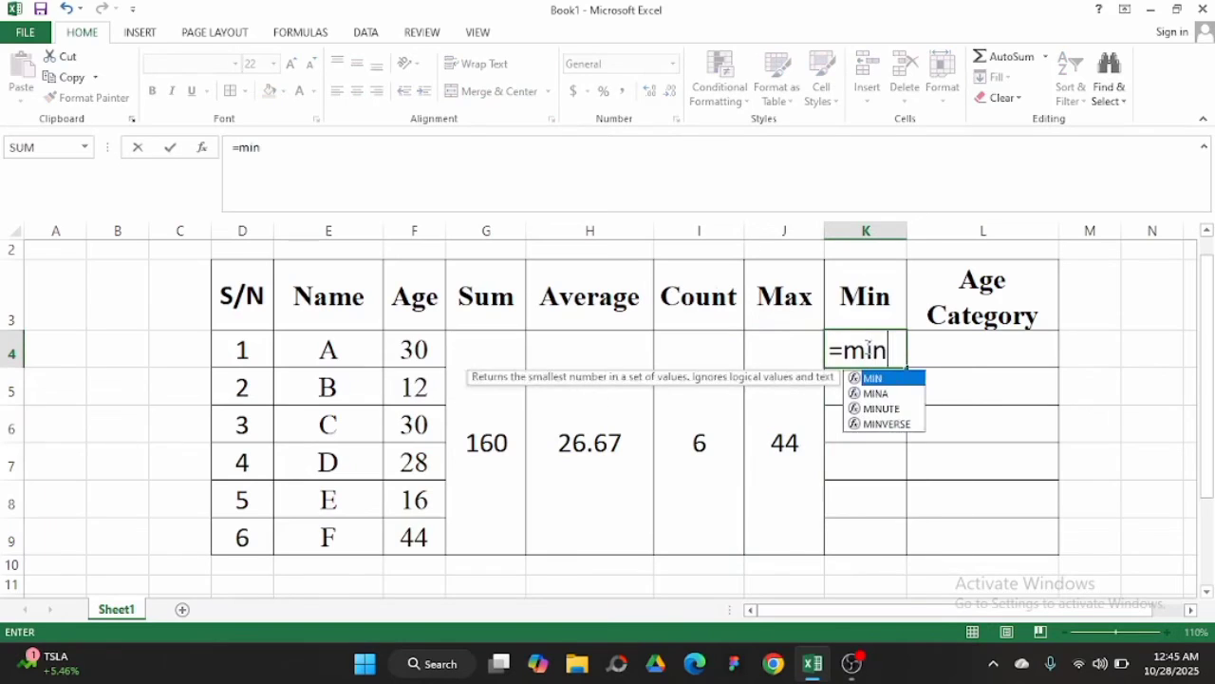
key("Tab")
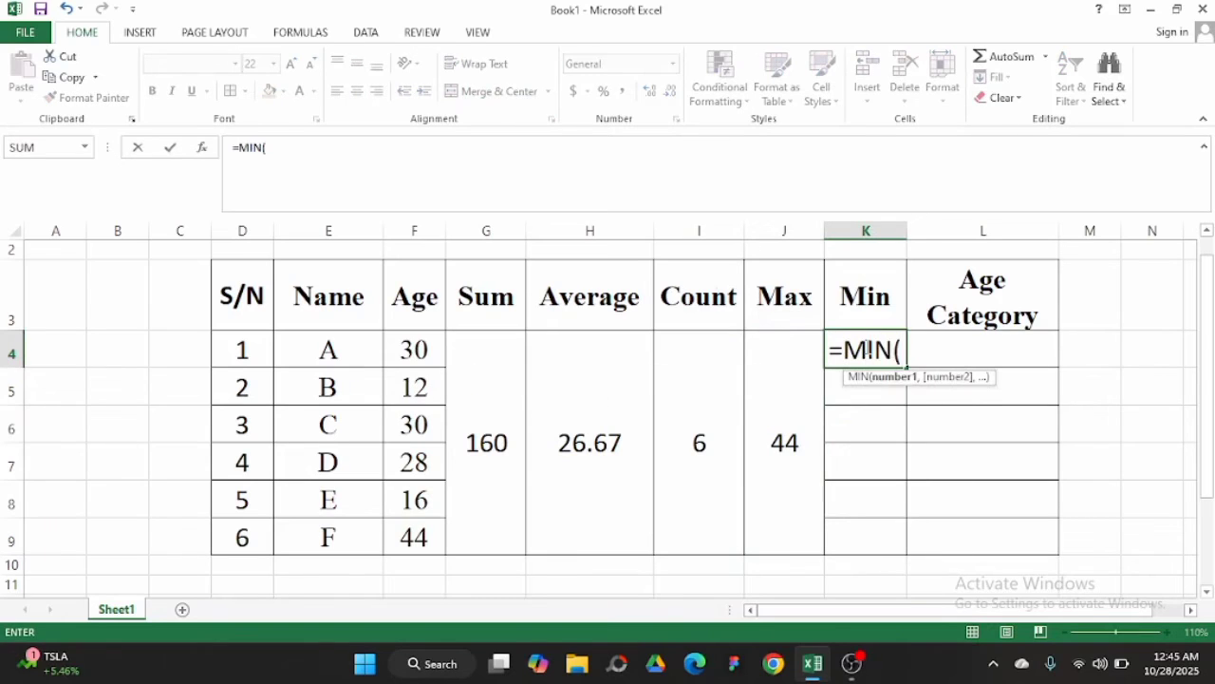
left_click(424, 343)
left_click_drag(424, 344, 424, 536)
key("Return")
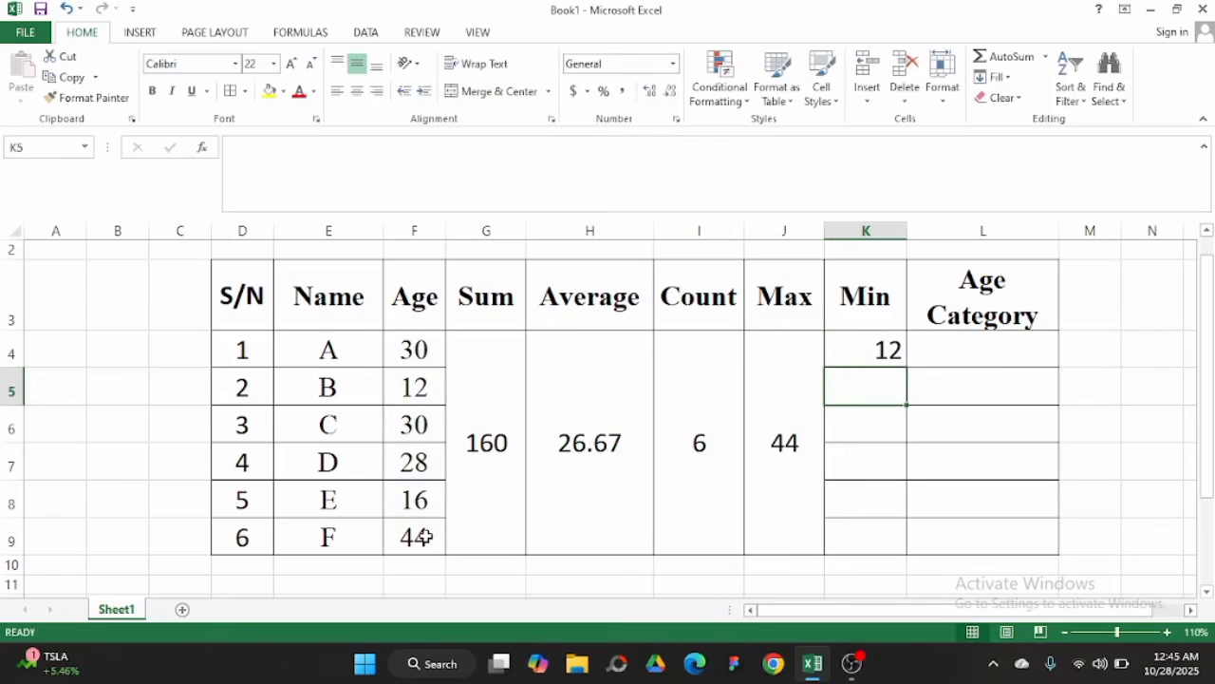
left_click_drag(856, 349, 857, 524)
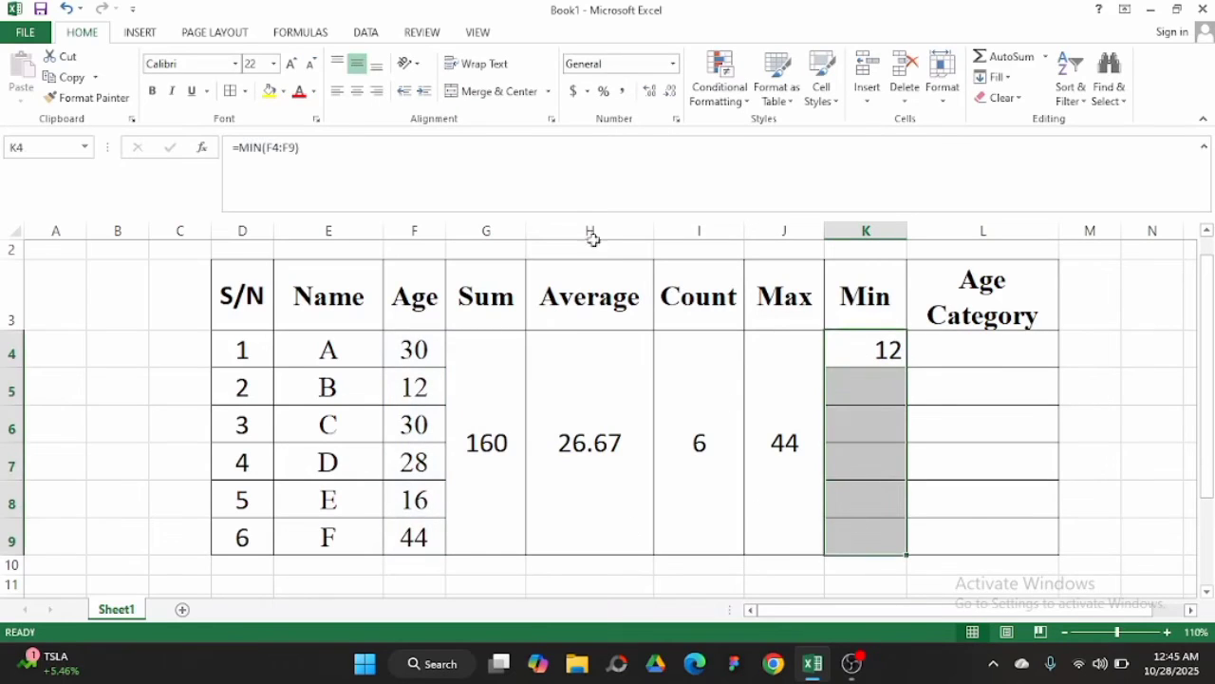
left_click(501, 93)
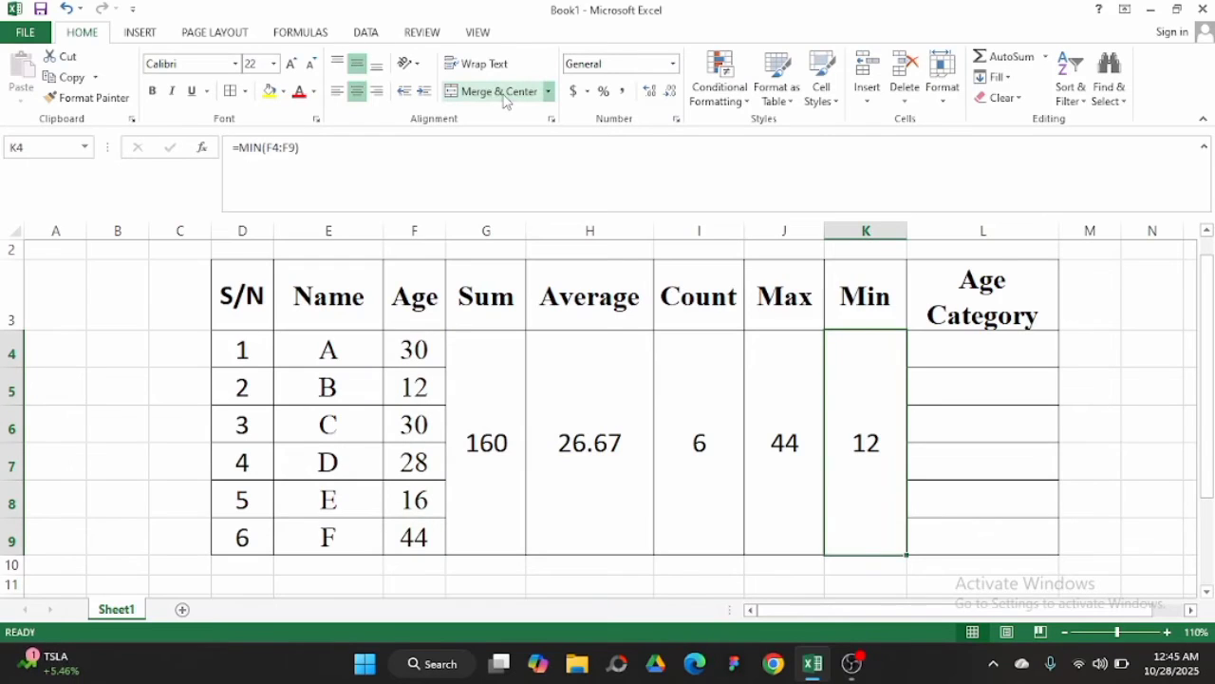
Start an IF formula in L4 that returns "Children" when the age in F4 is <=12.
left_click(956, 343)
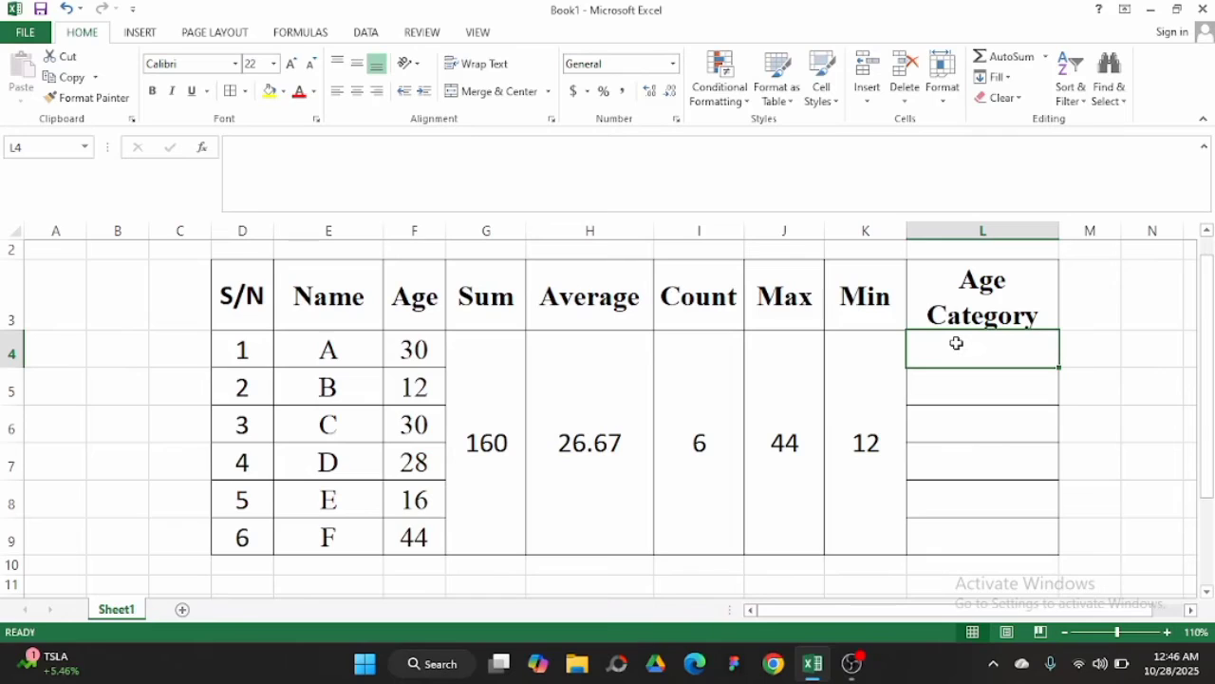
left_click(803, 174)
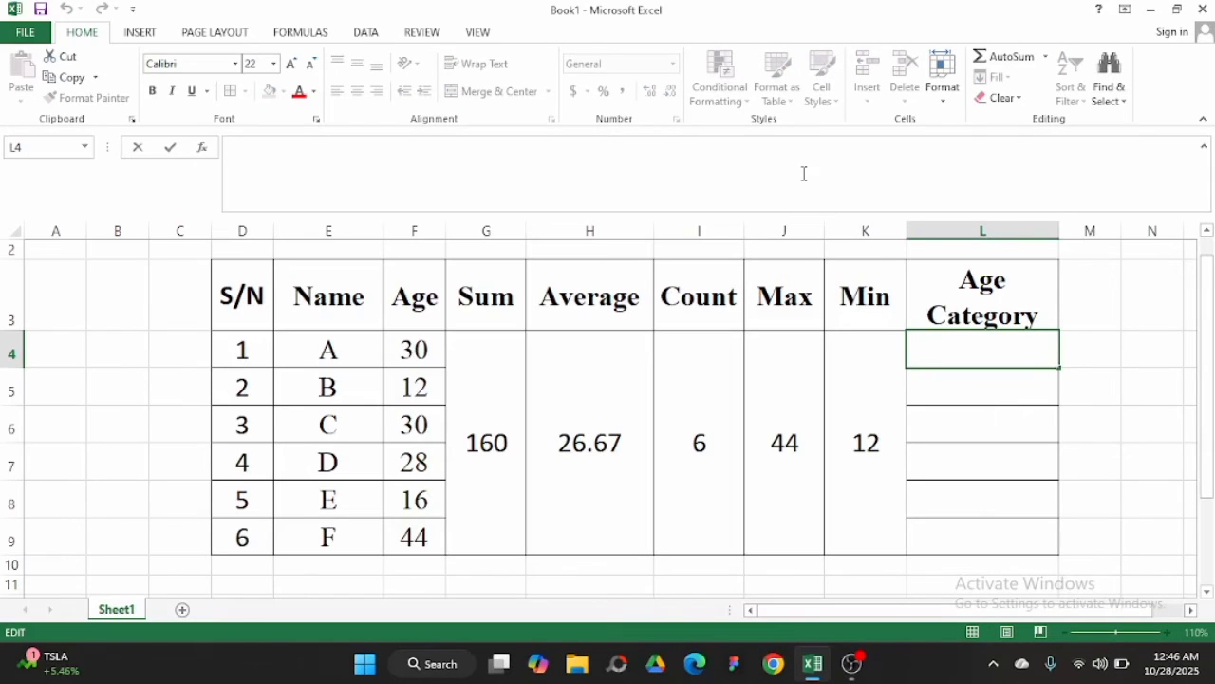
type("=if")
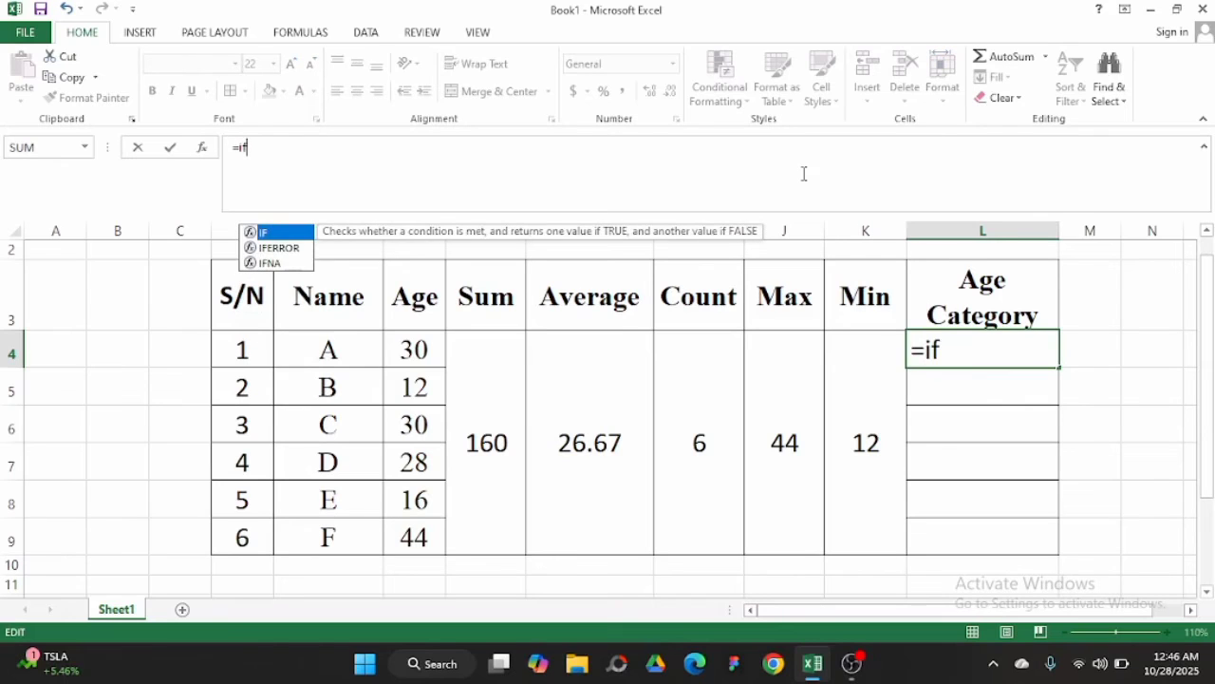
key("Tab")
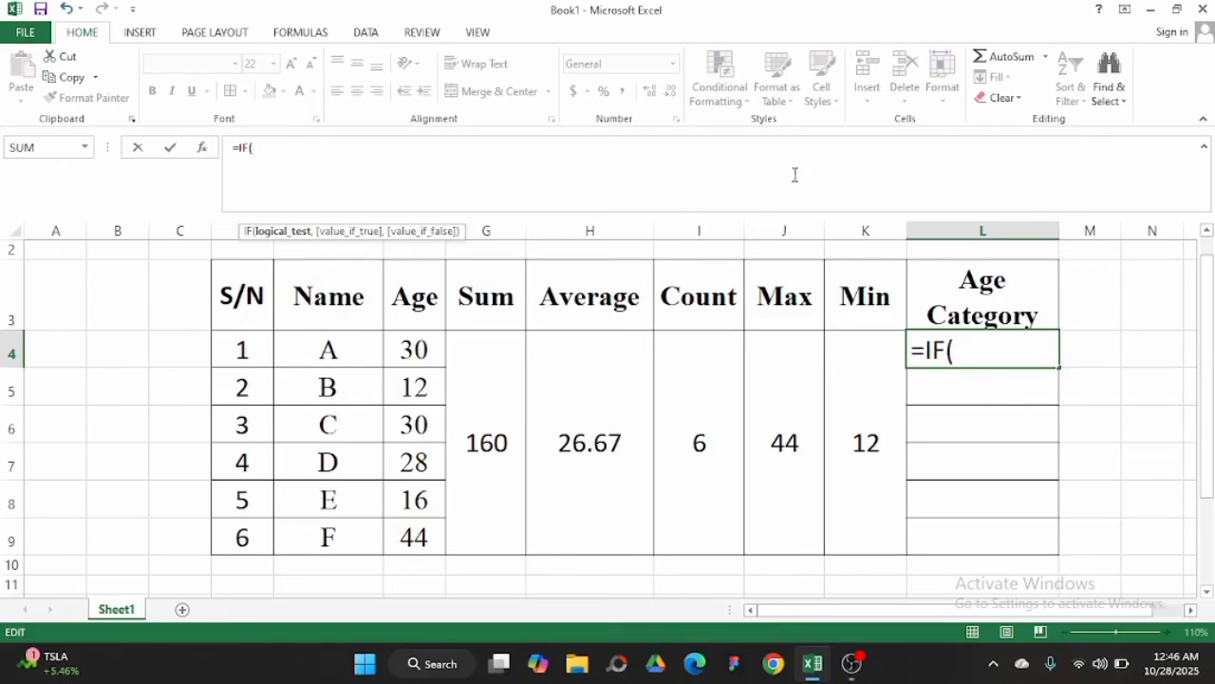
left_click(421, 350)
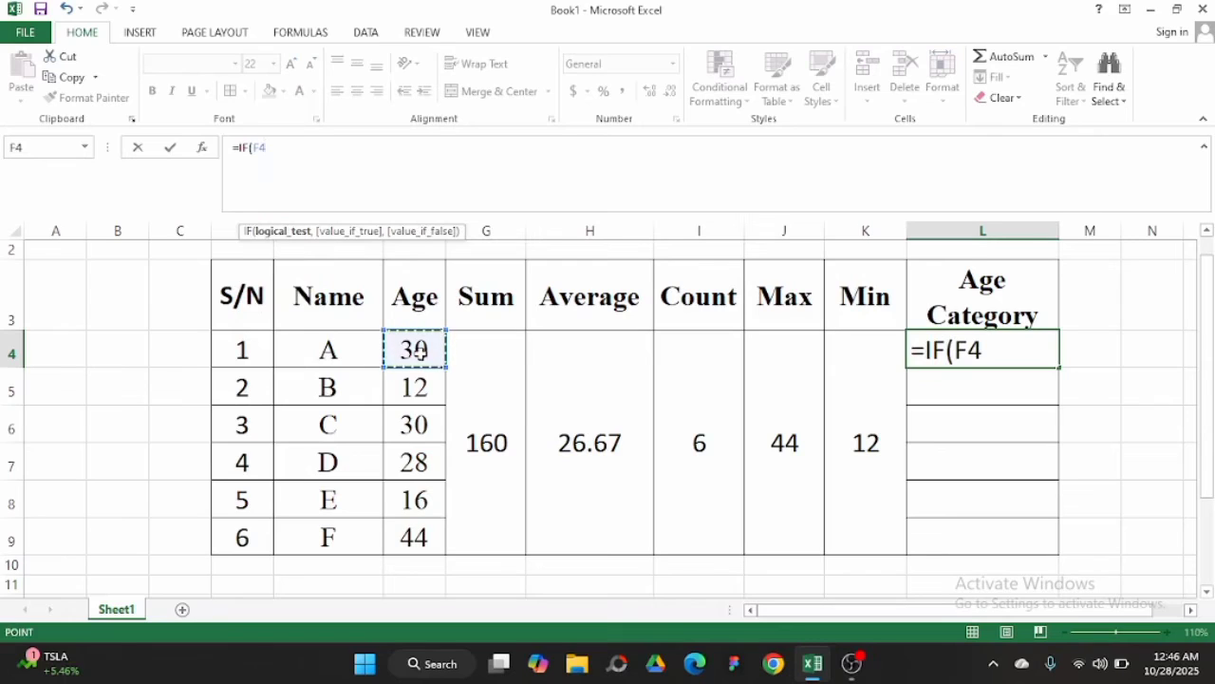
type("<=12,")
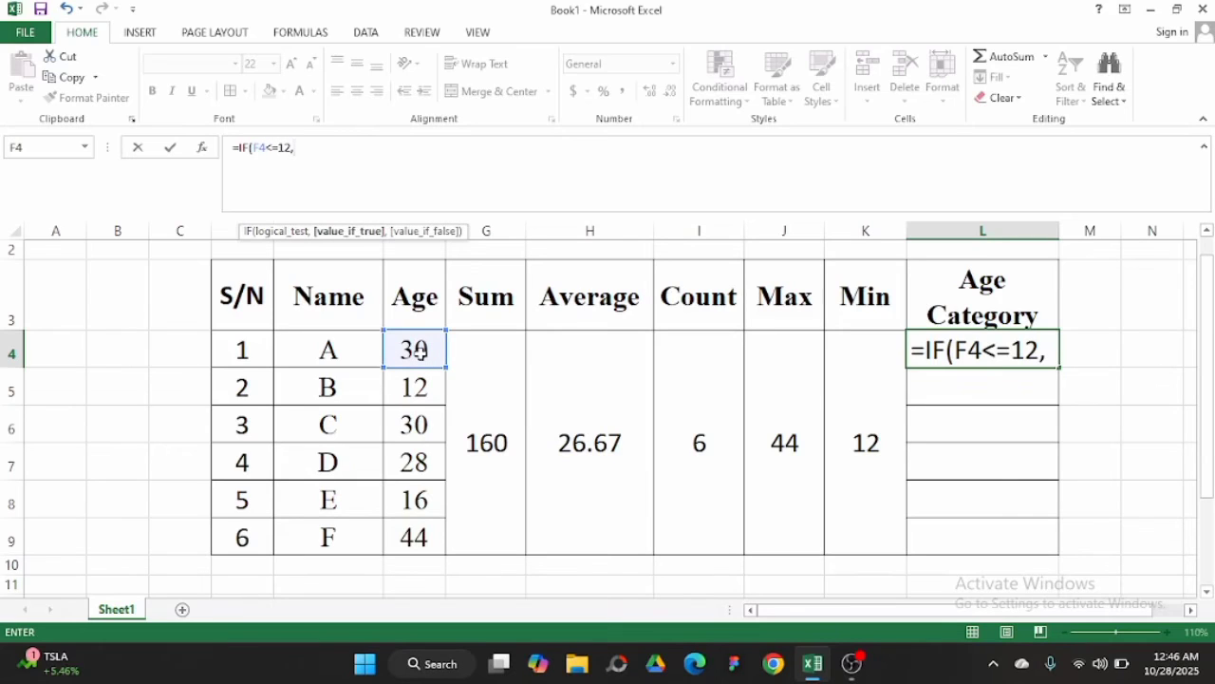
type("\"Chil")
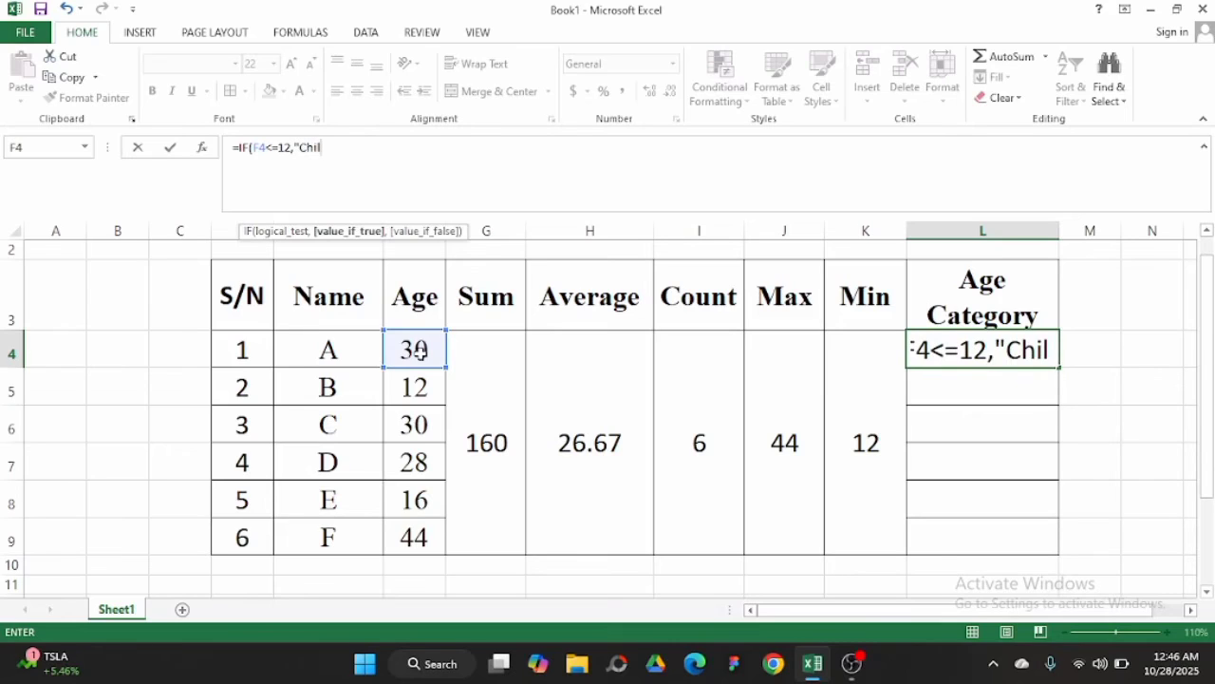
type("dren")
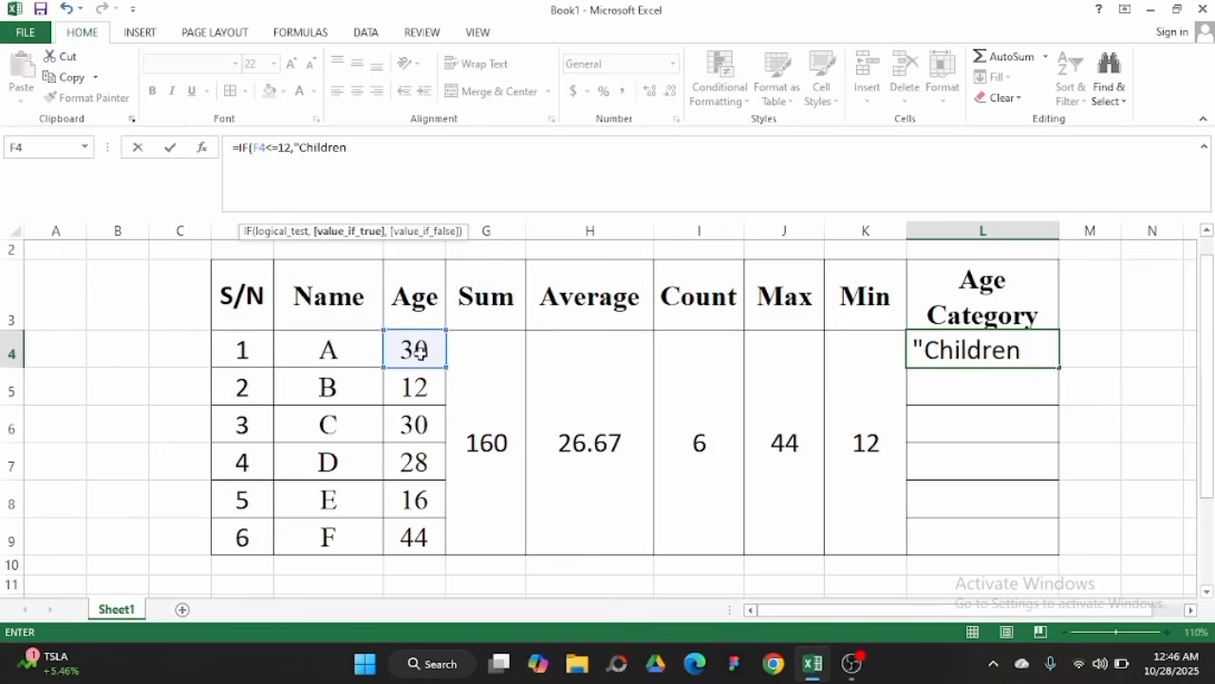
type("\",")
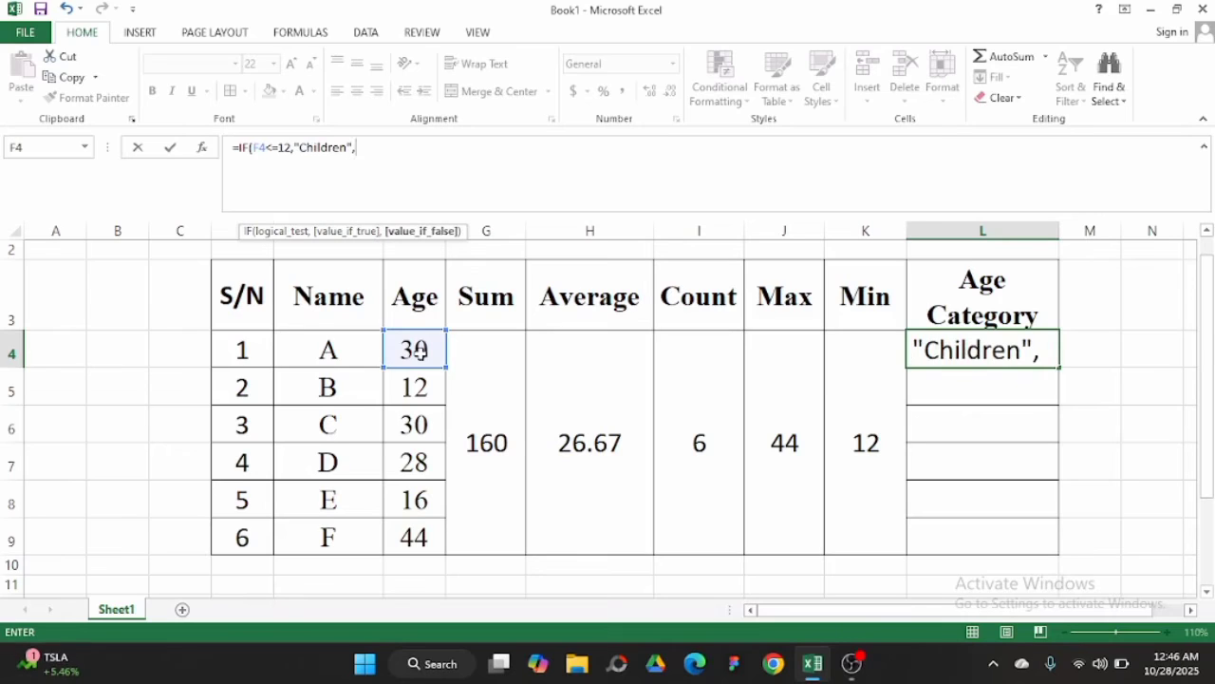
Nest a second IF in the L4 formula that returns an empty text "" when F4<18.
type("if")
key("Tab")
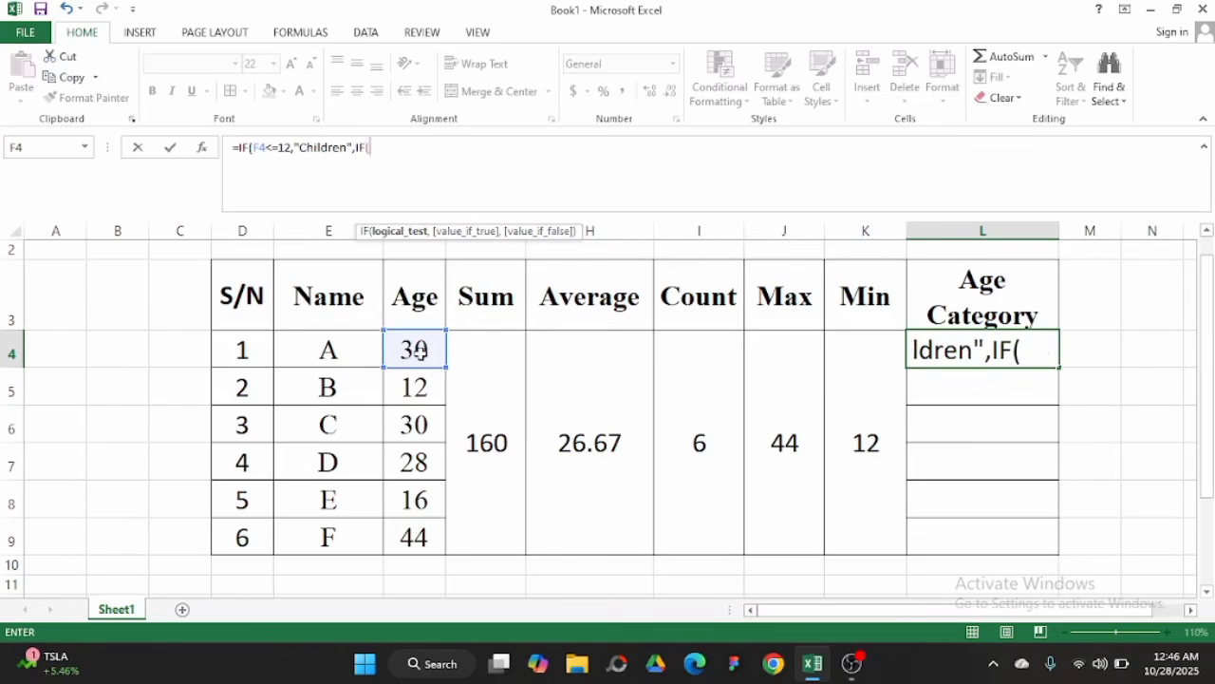
left_click(421, 351)
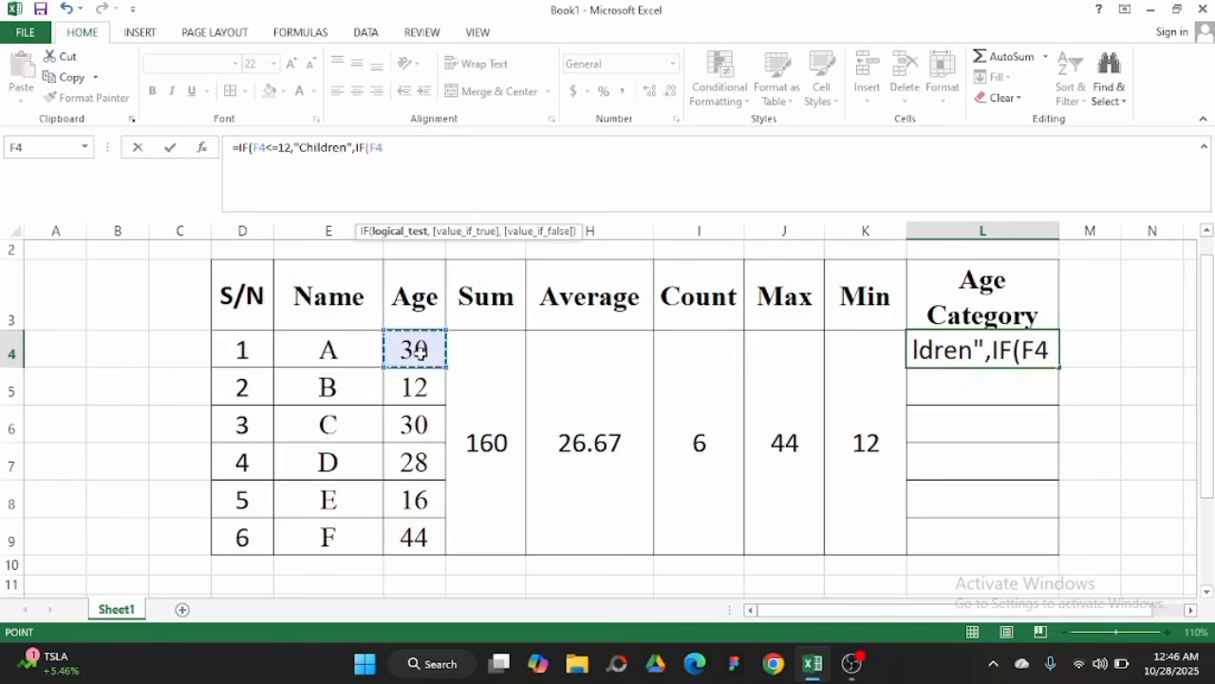
type("<")
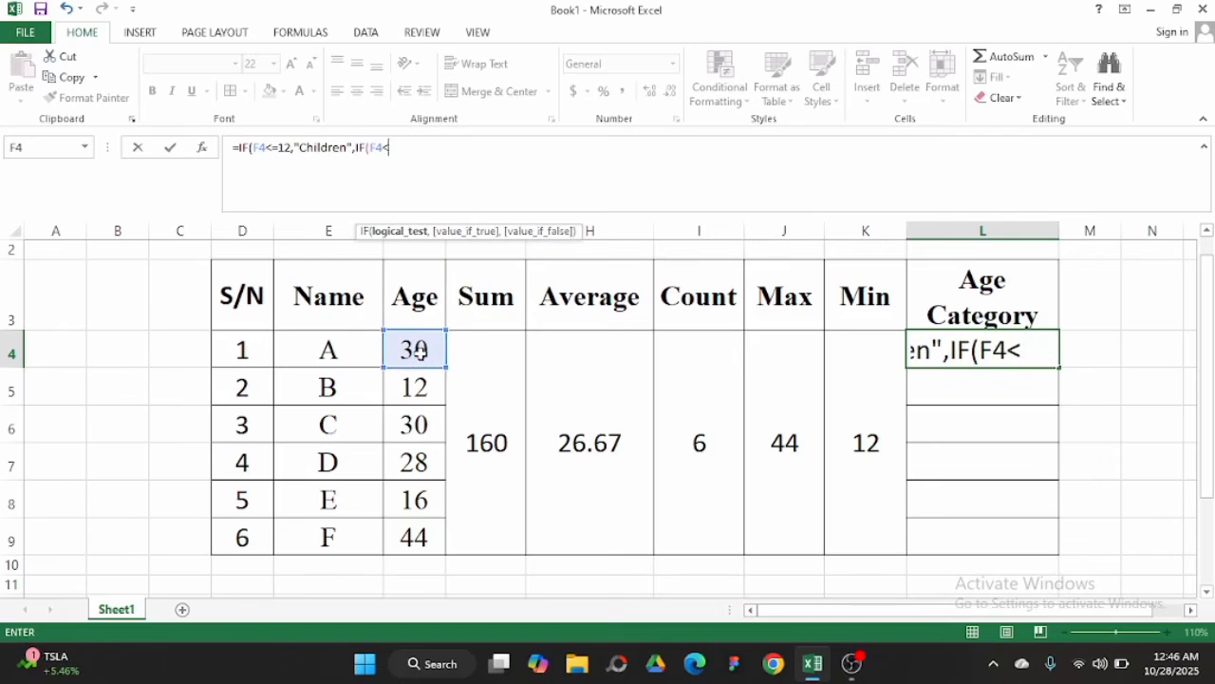
type("18,")
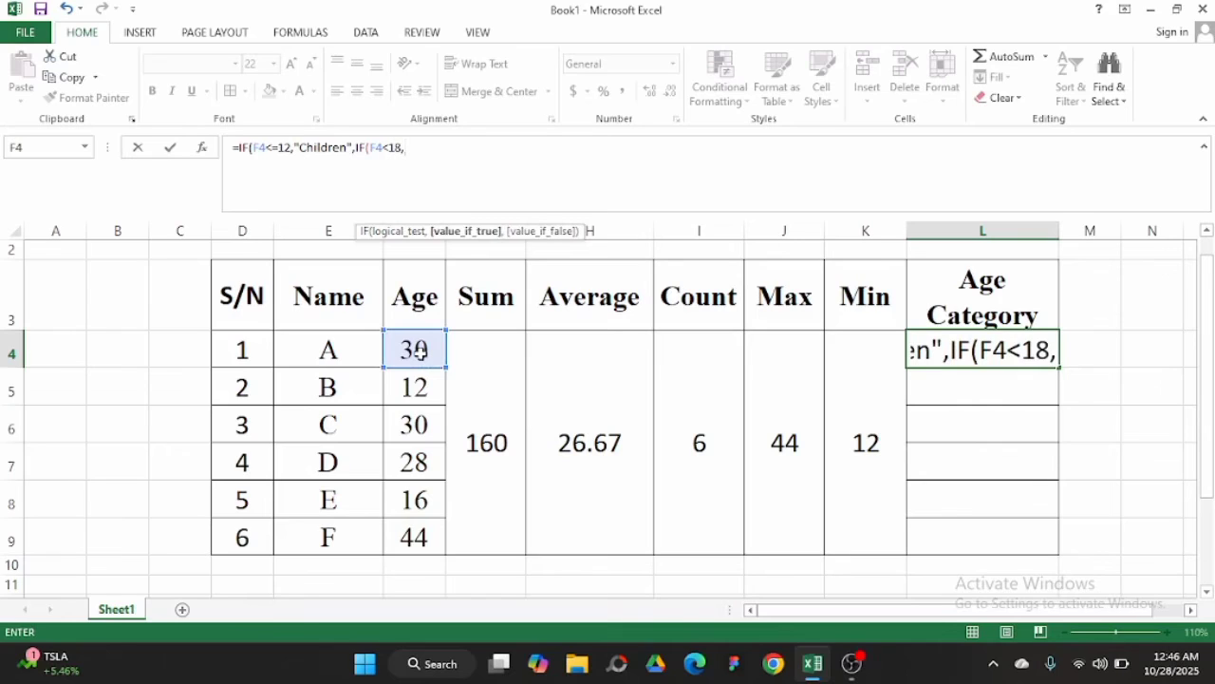
type("\"\",")
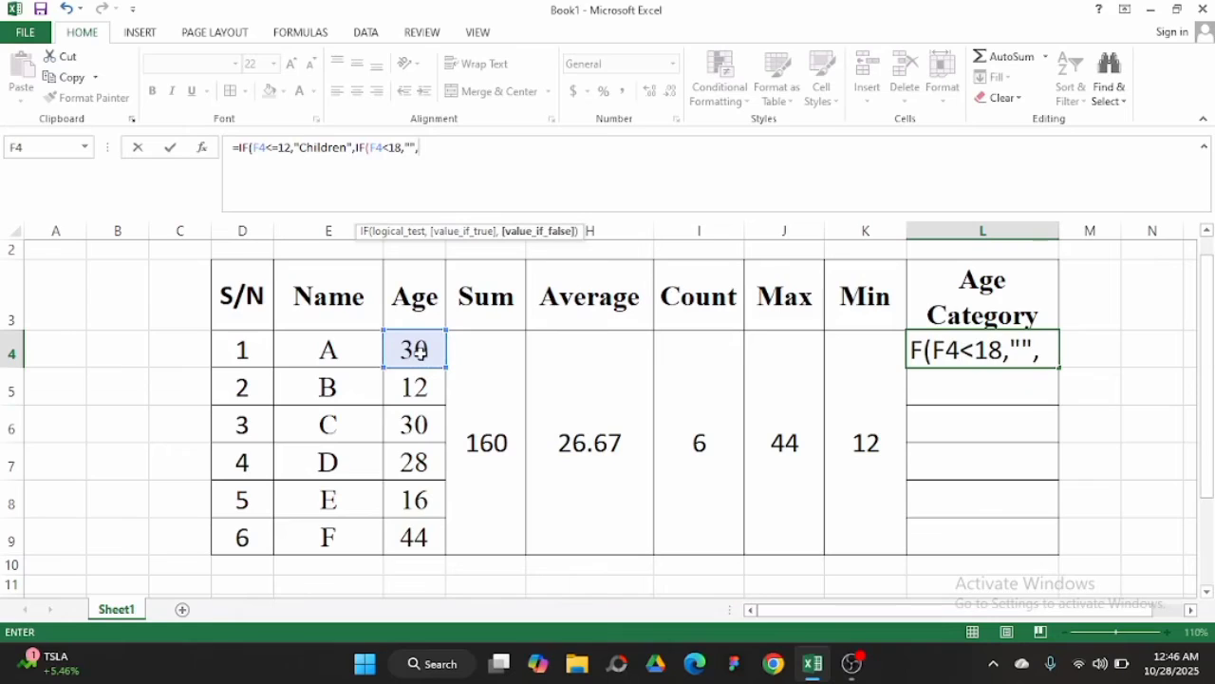
left_click(403, 147)
key("BackSpace")
key("BackSpace")
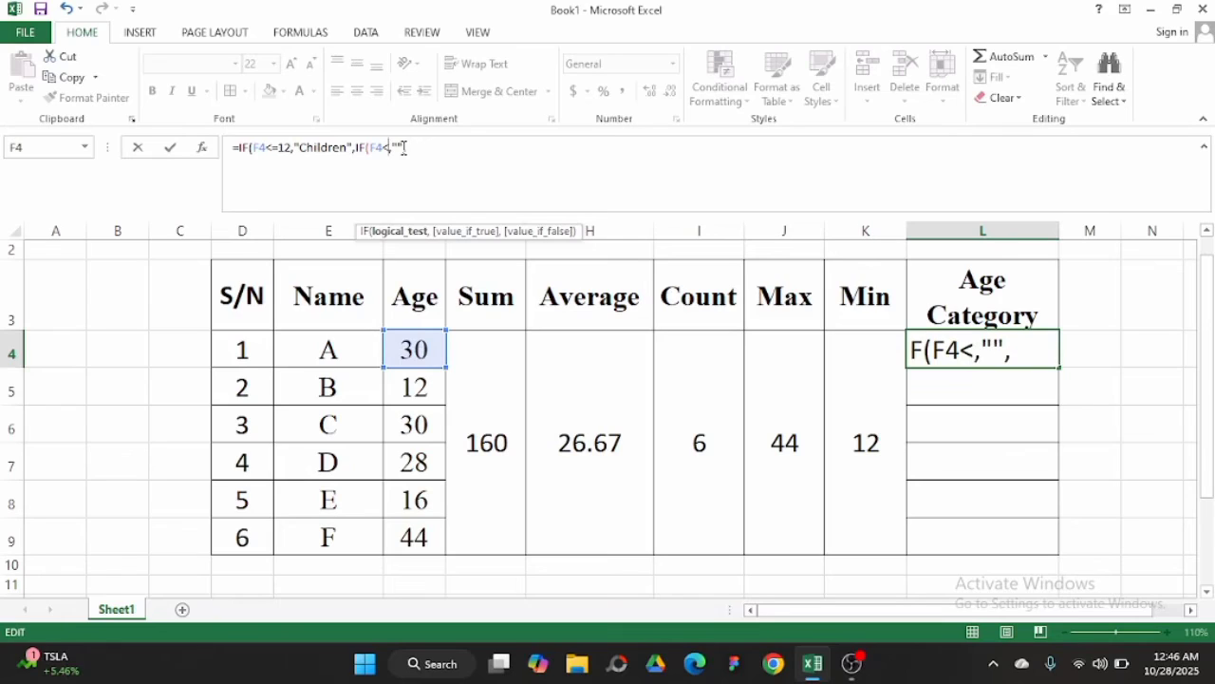
type("=1")
key("BackSpace")
key("BackSpace")
key("BackSpace")
type("18")
Nest a third IF at the end of the L4 formula that returns "Youth" when F4<=25.
left_click(431, 147)
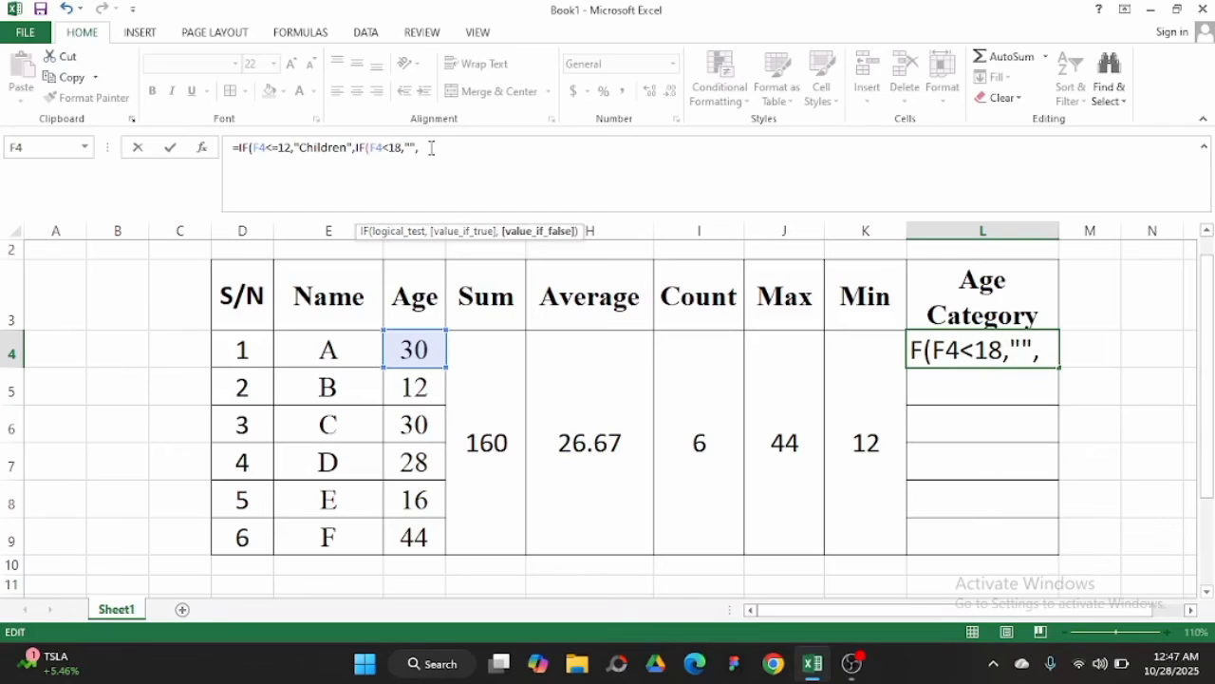
type("if")
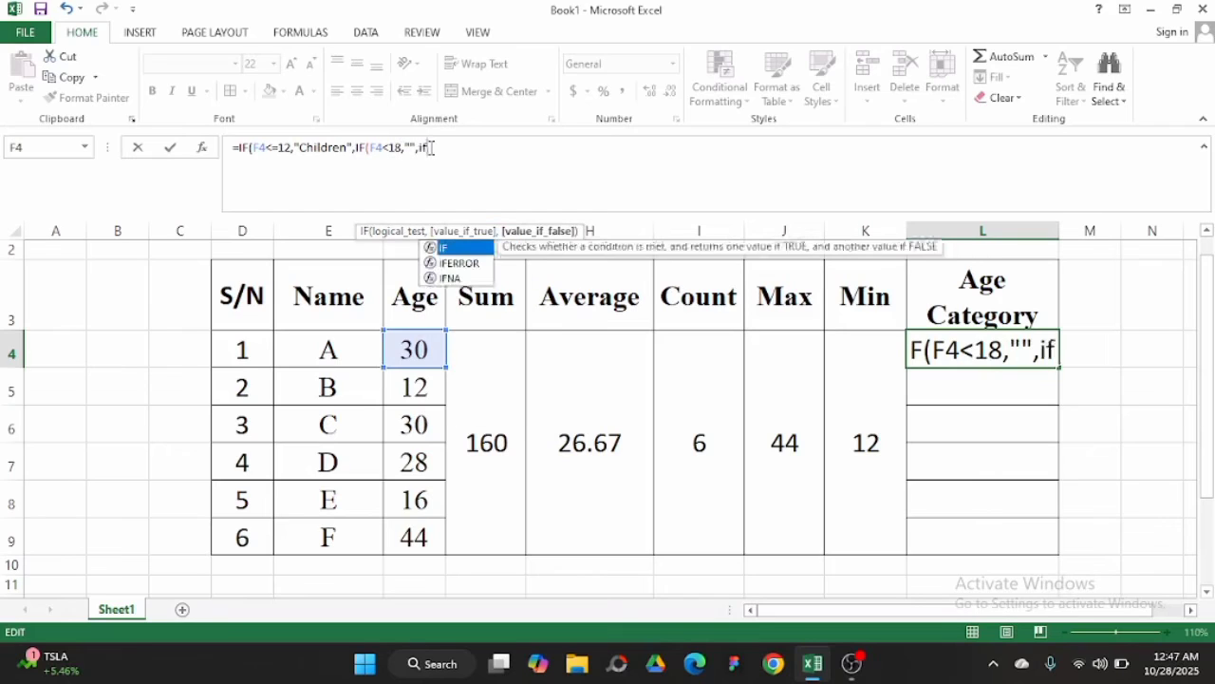
key("Tab")
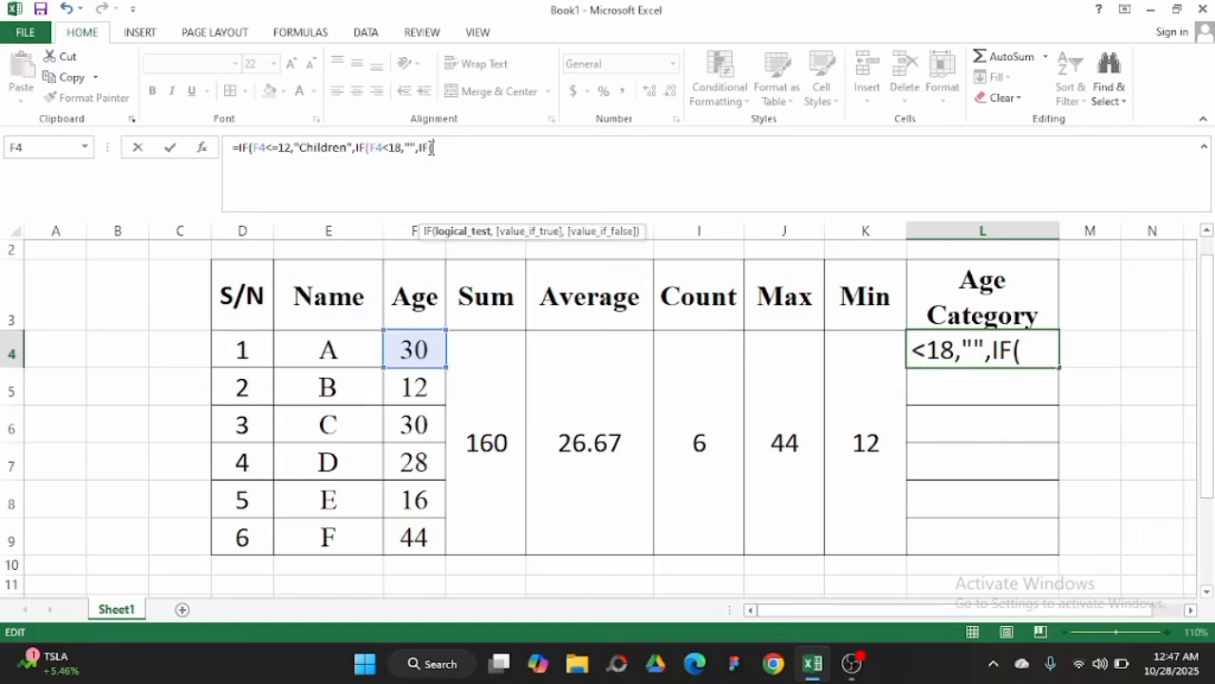
left_click(416, 352)
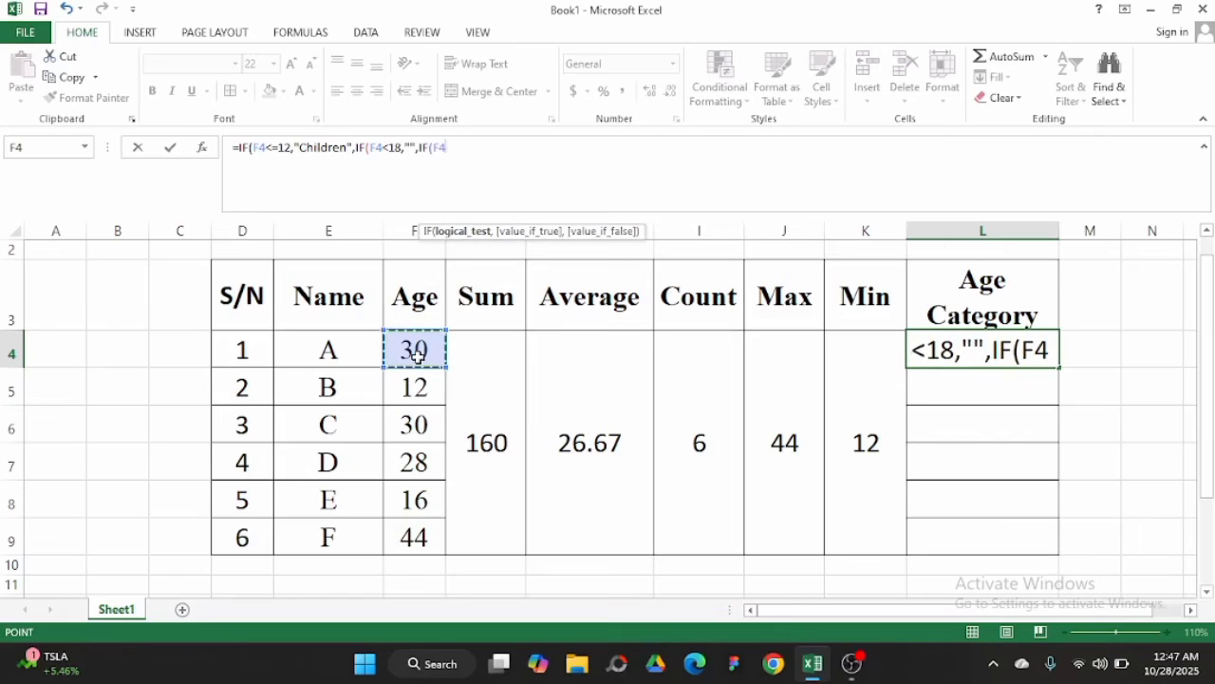
type("<=")
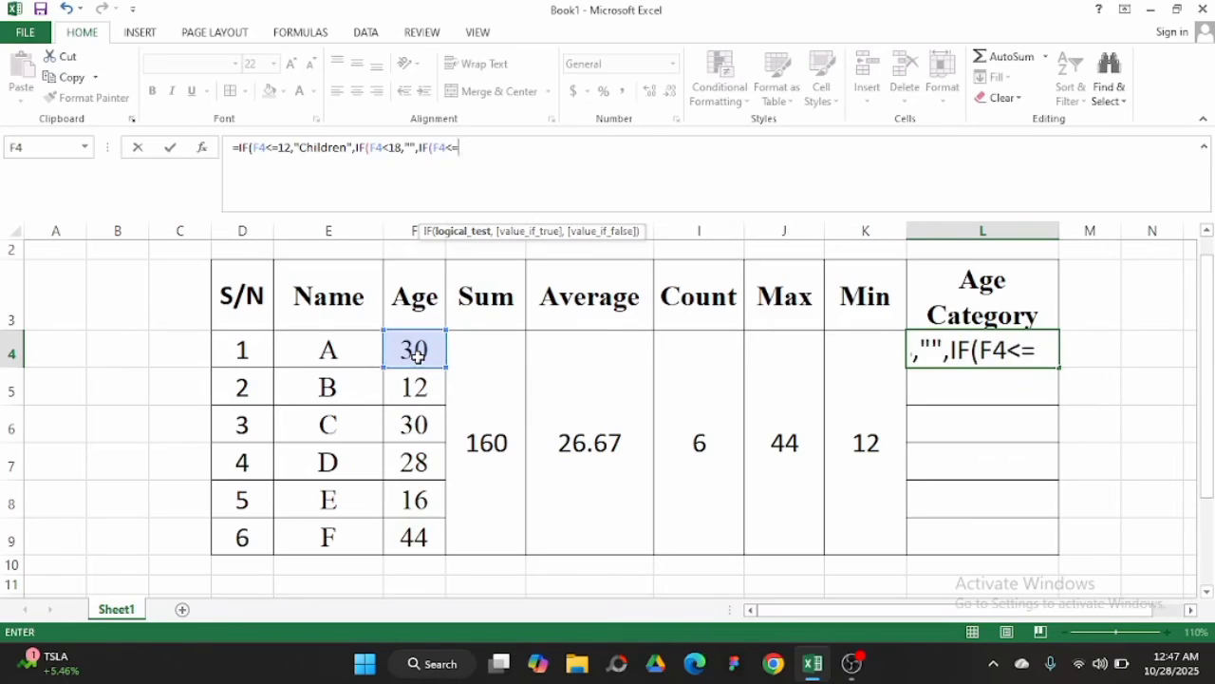
type("25")
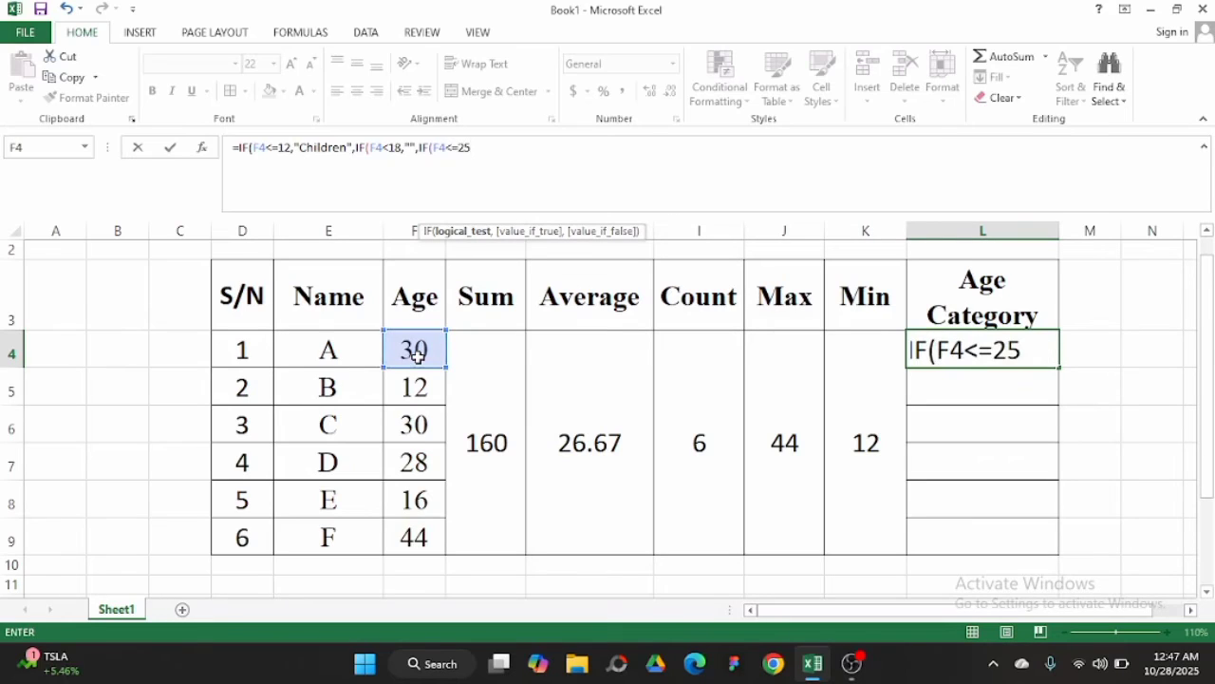
type(",\"")
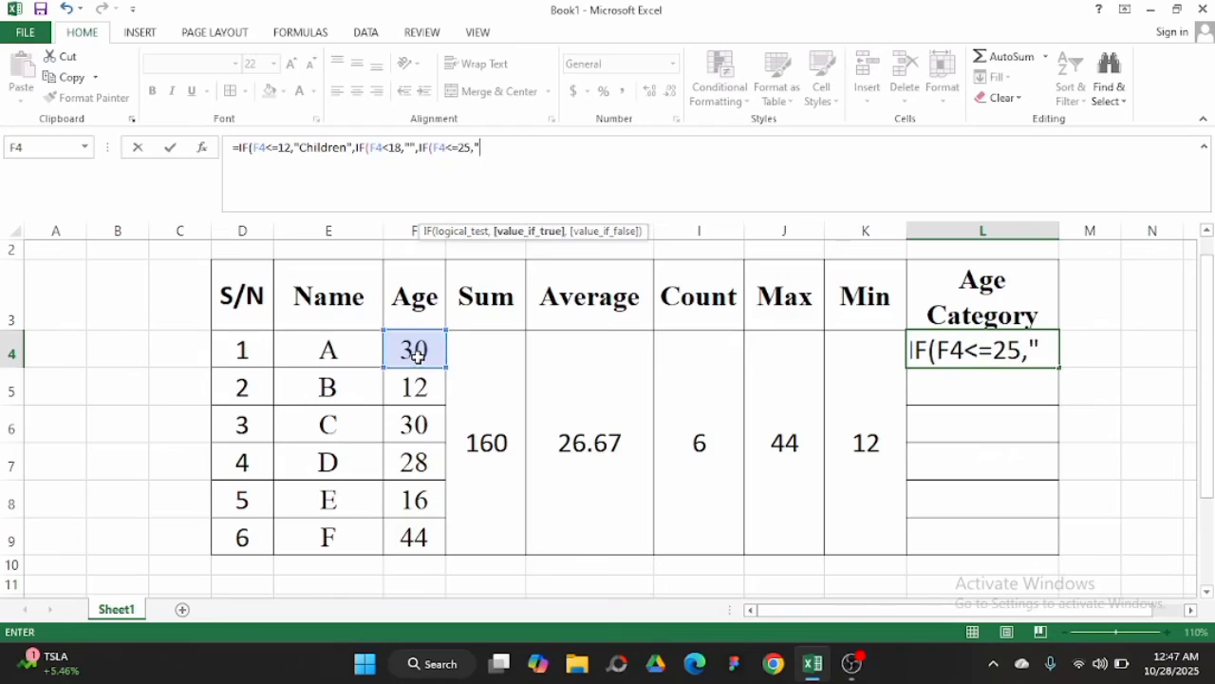
type("Yo")
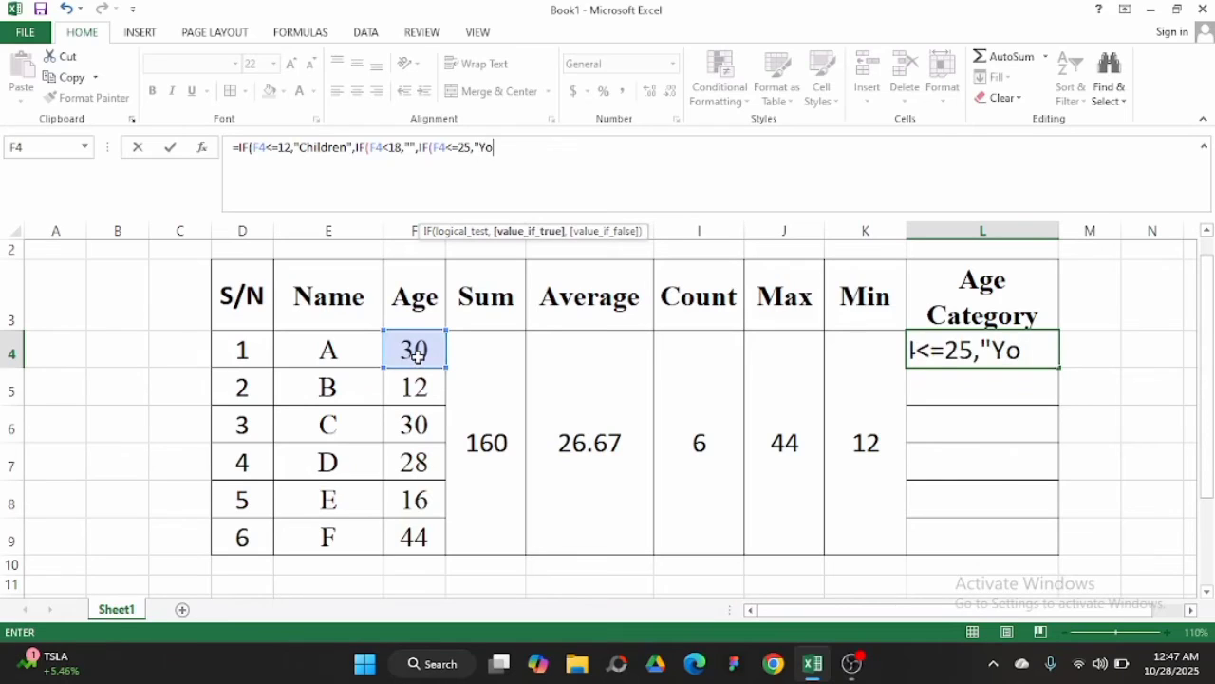
type("uth\",")
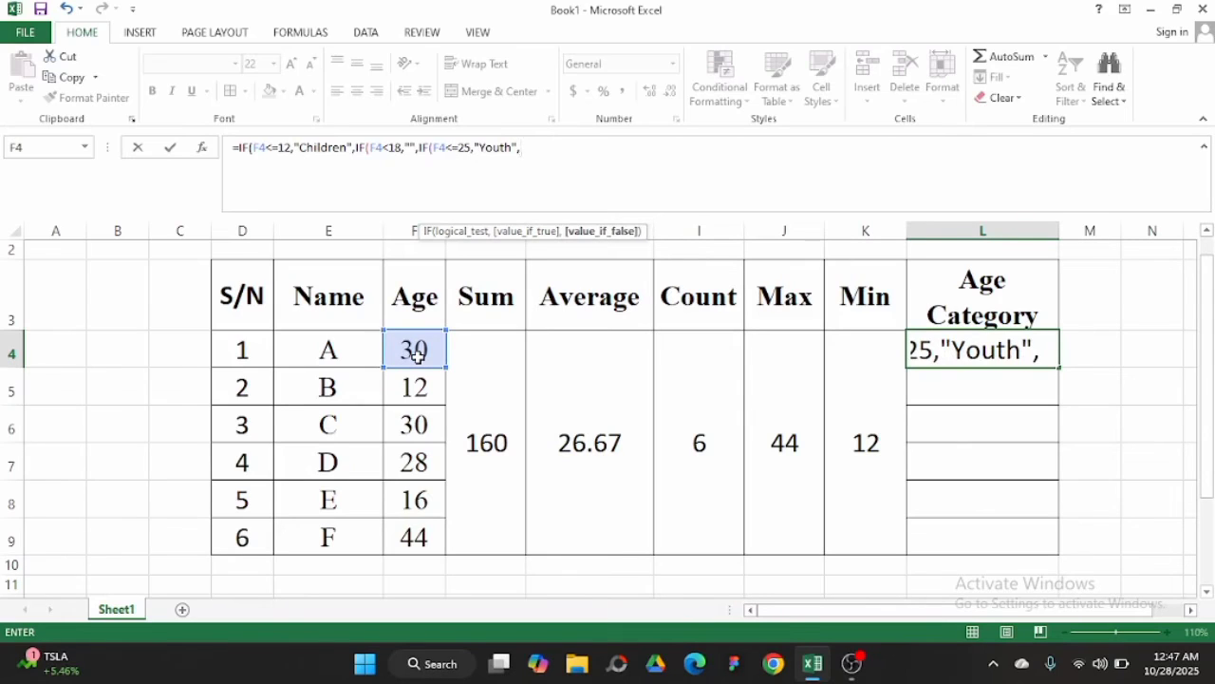
Complete the nested IF formula in L4 with "Adult" as the final value, accepting the correction that adds the missing closing parentheses.
type("\"Ad")
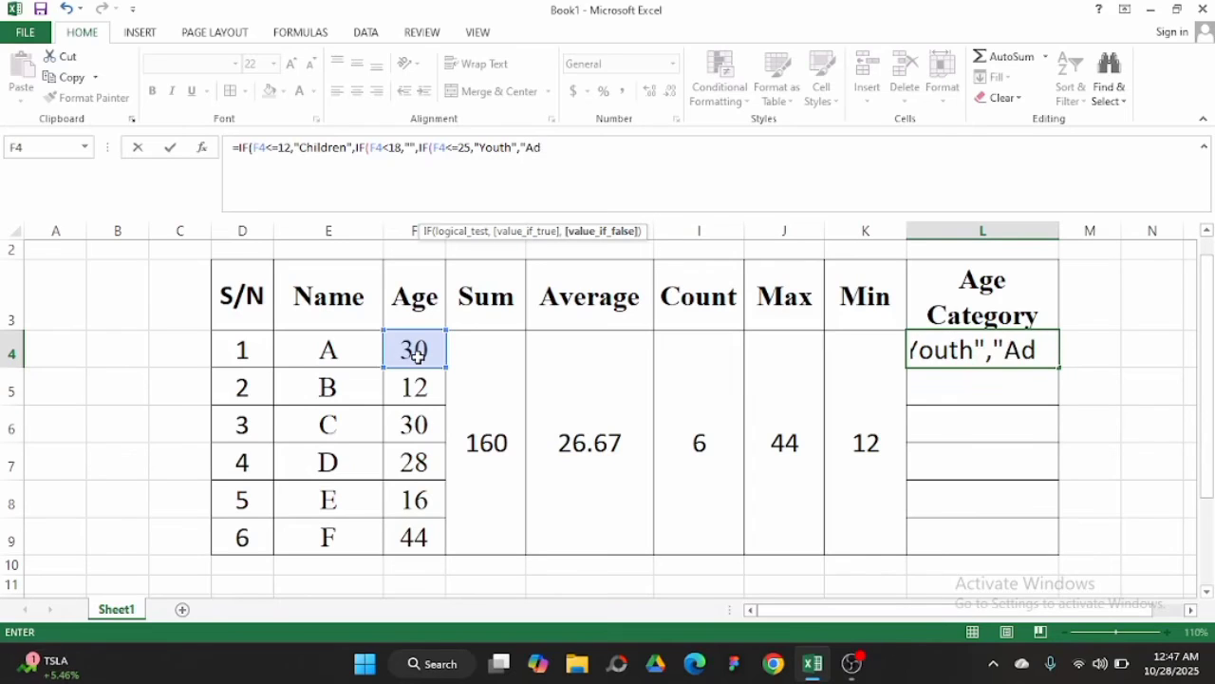
type("ul")
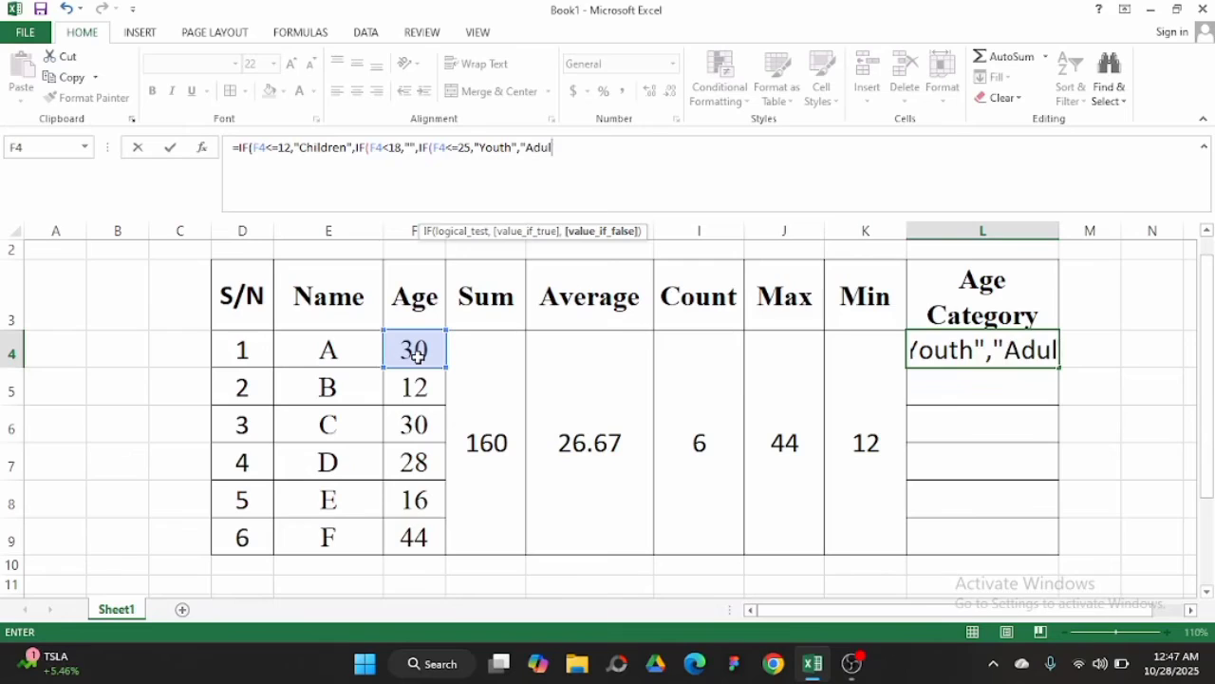
type("t\"")
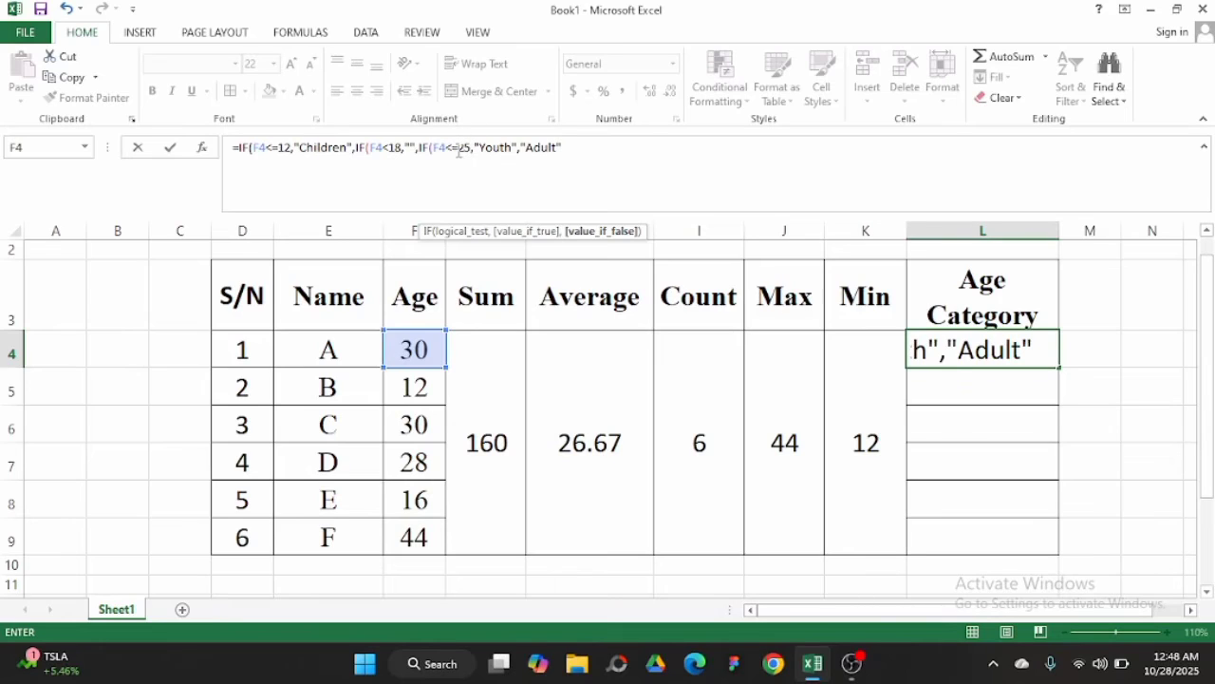
left_click(508, 148)
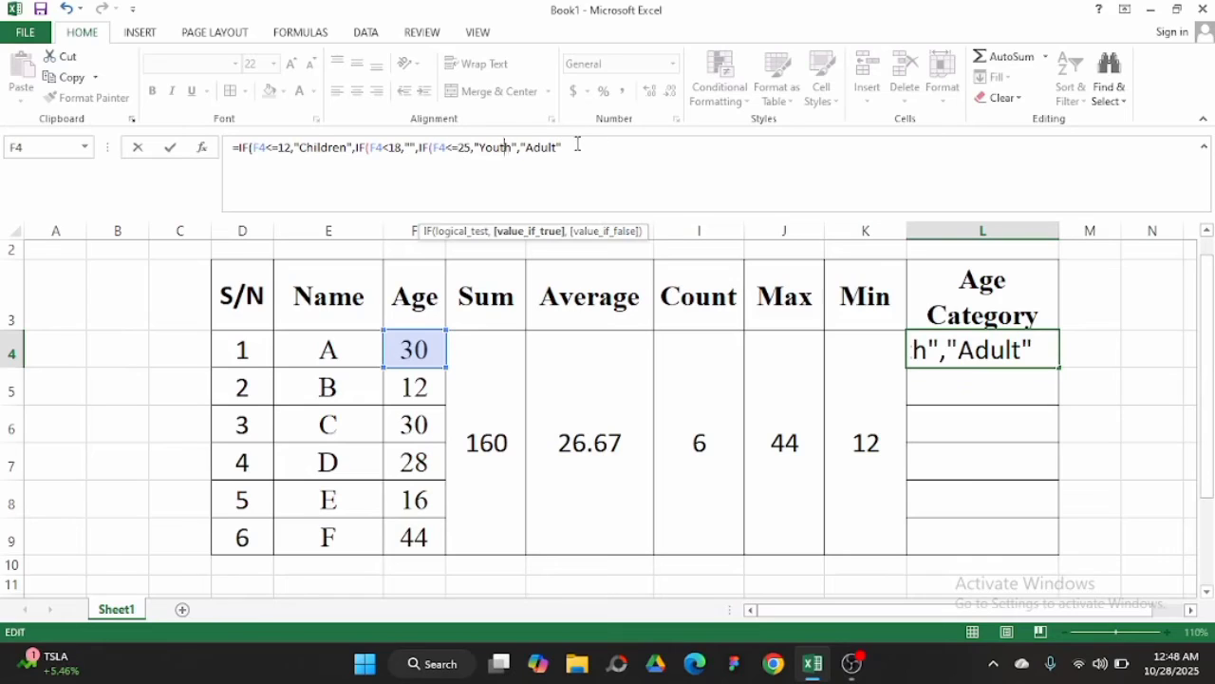
left_click(577, 144)
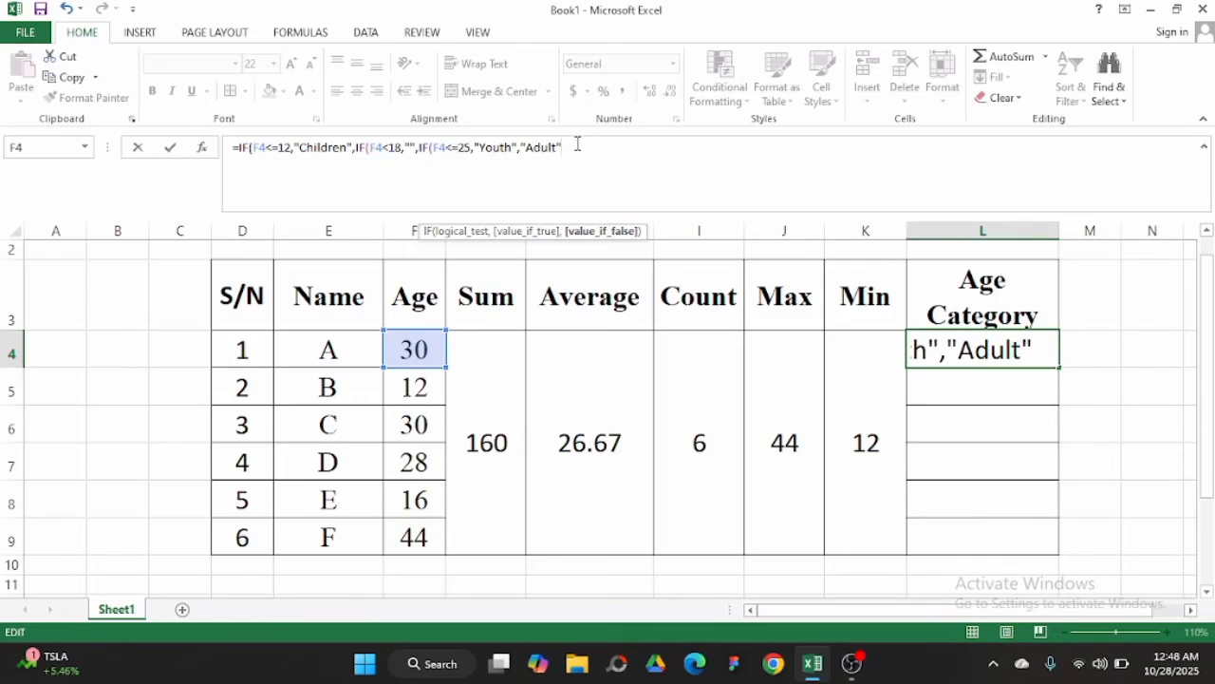
key("Return")
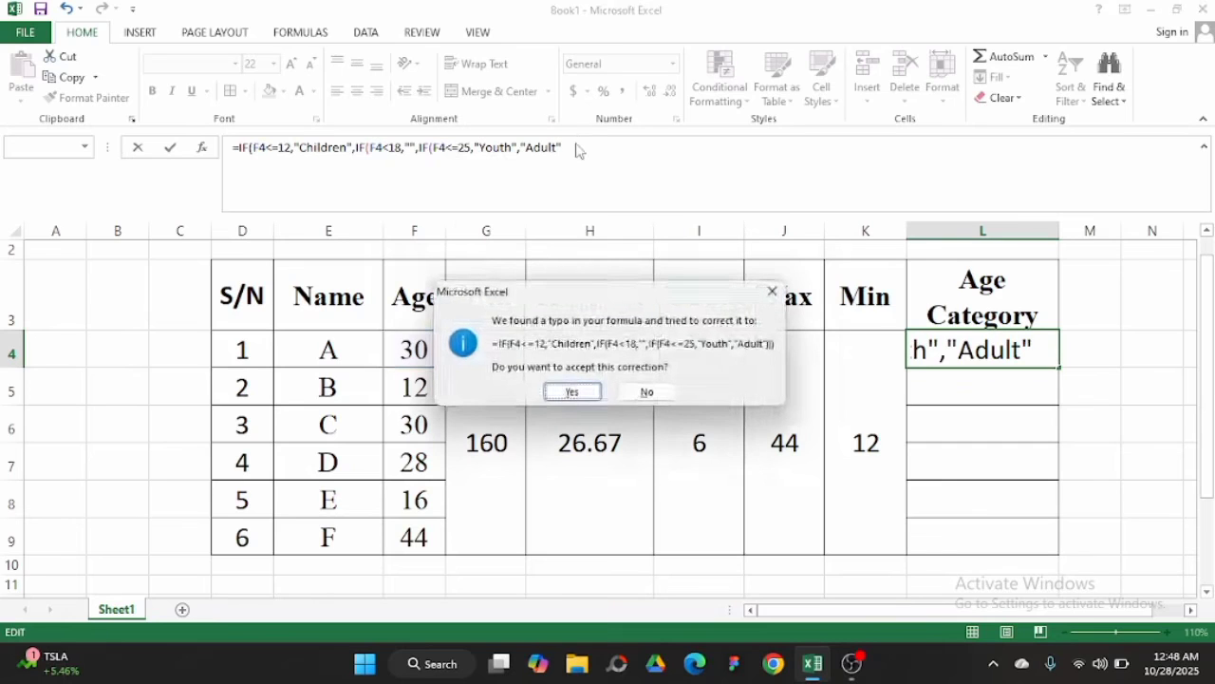
key("Return")
Fill the L4 age category formula down through L9 and compare the row 8 category with its age.
left_click(1002, 342)
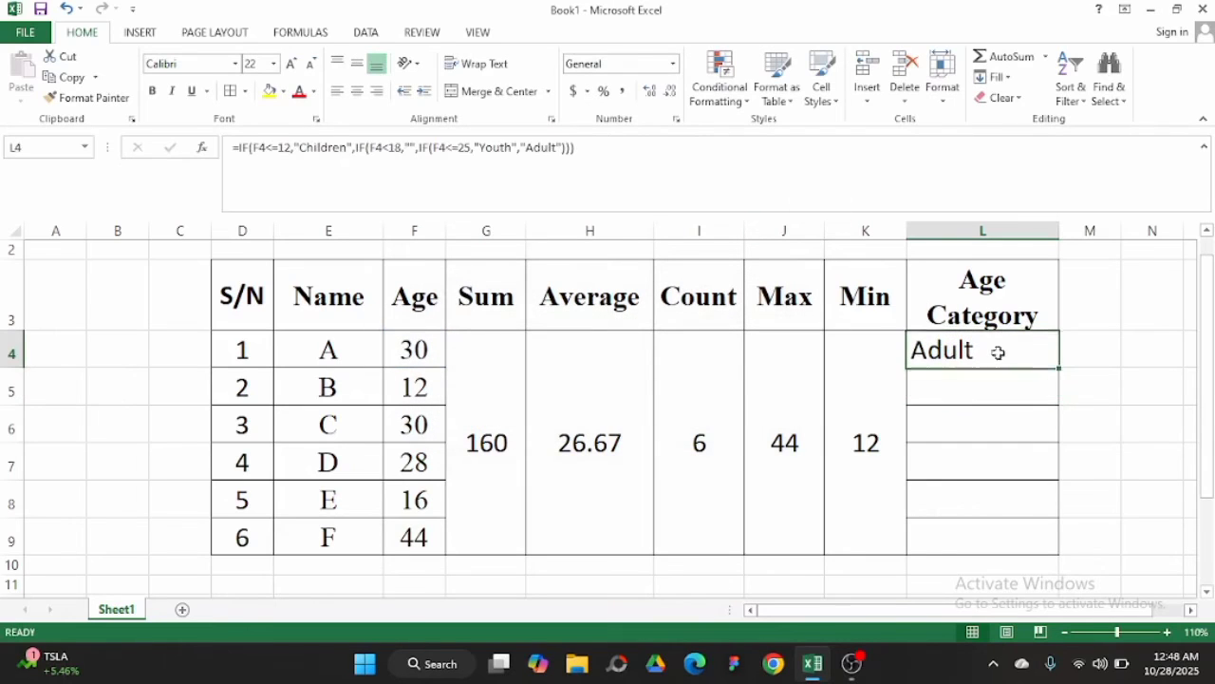
double_click(1060, 369)
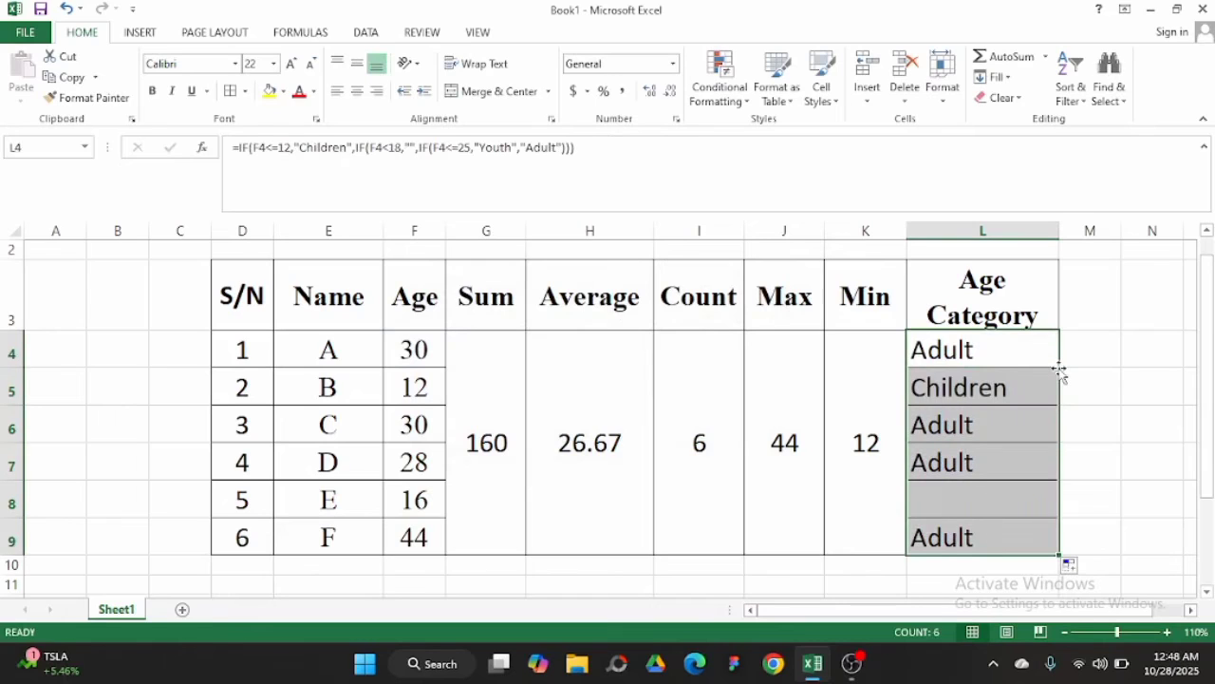
left_click(952, 505)
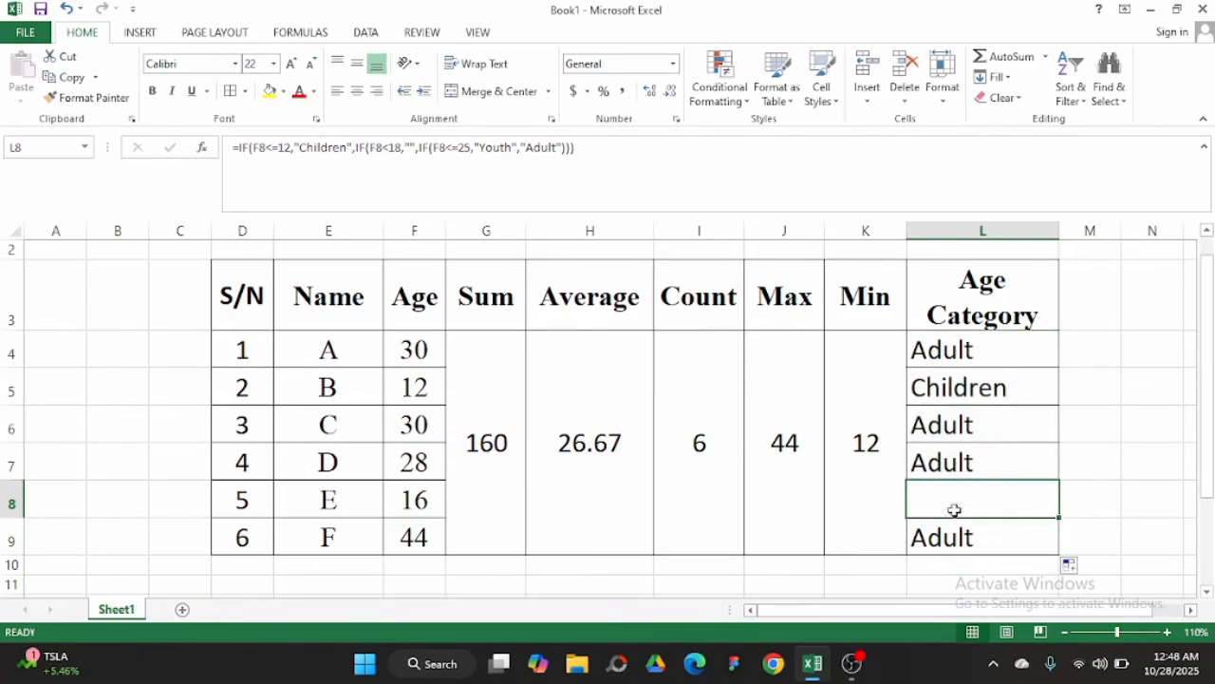
left_click(414, 503)
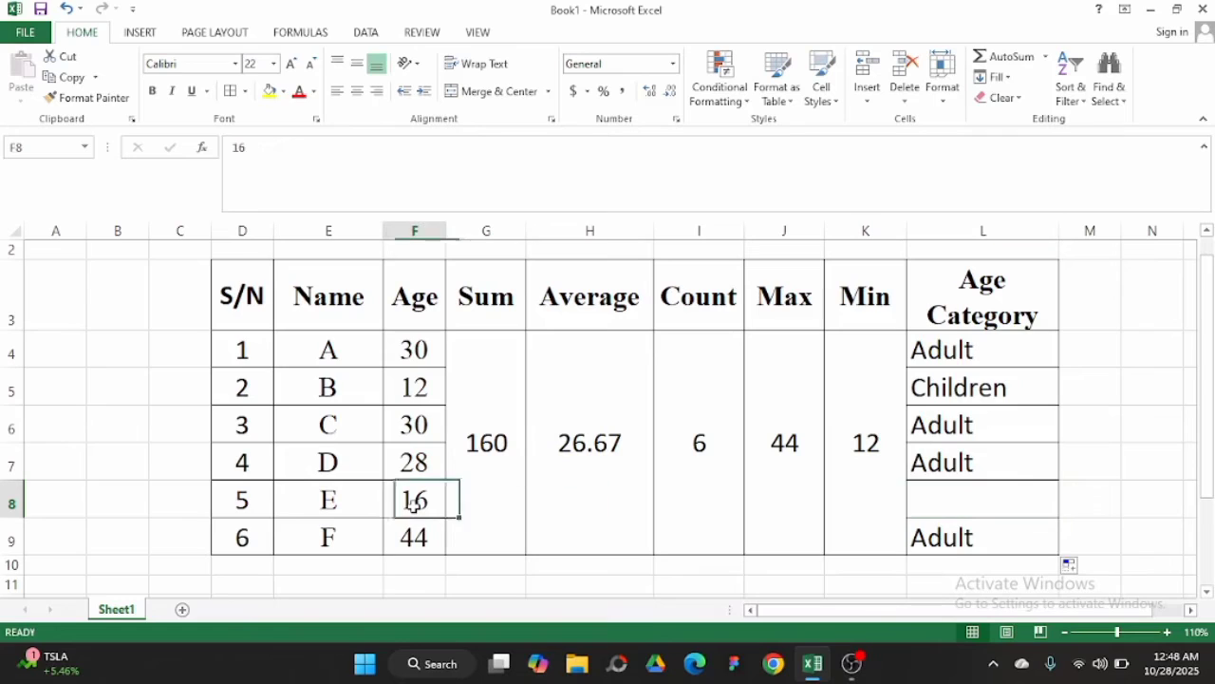
left_click(1002, 511)
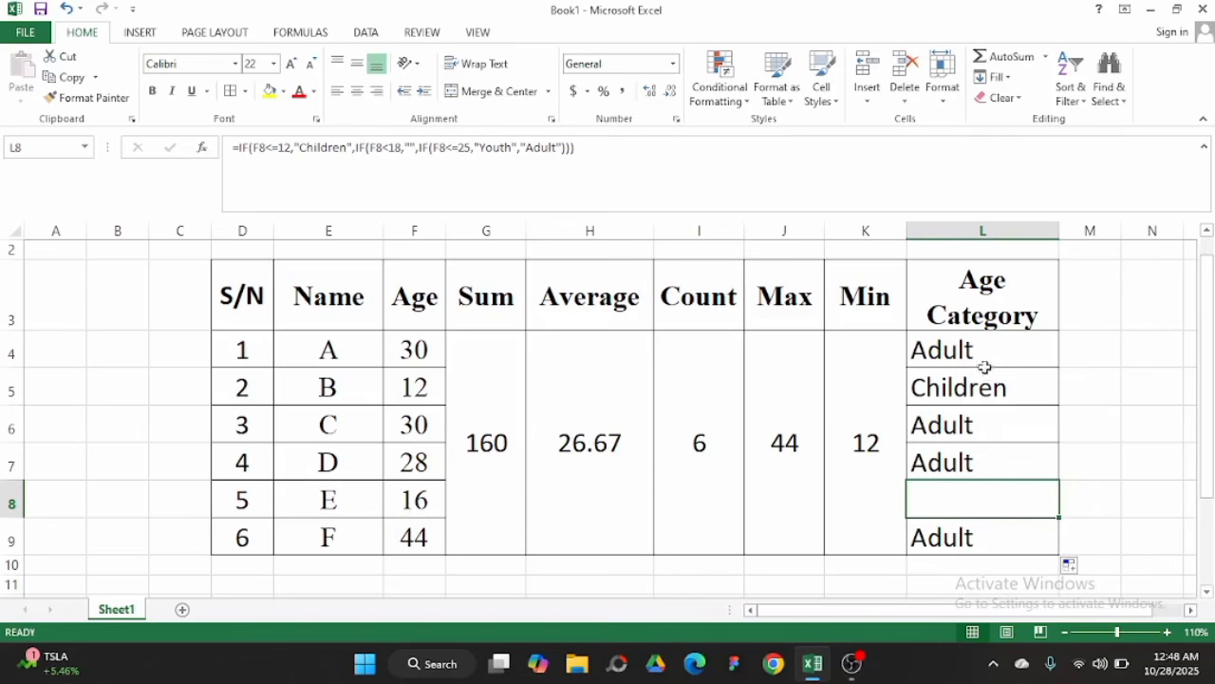
Add a conditional format to L4:L9 giving cells that contain "Children" a Green Fill with Dark Green Text.
left_click_drag(980, 357, 972, 532)
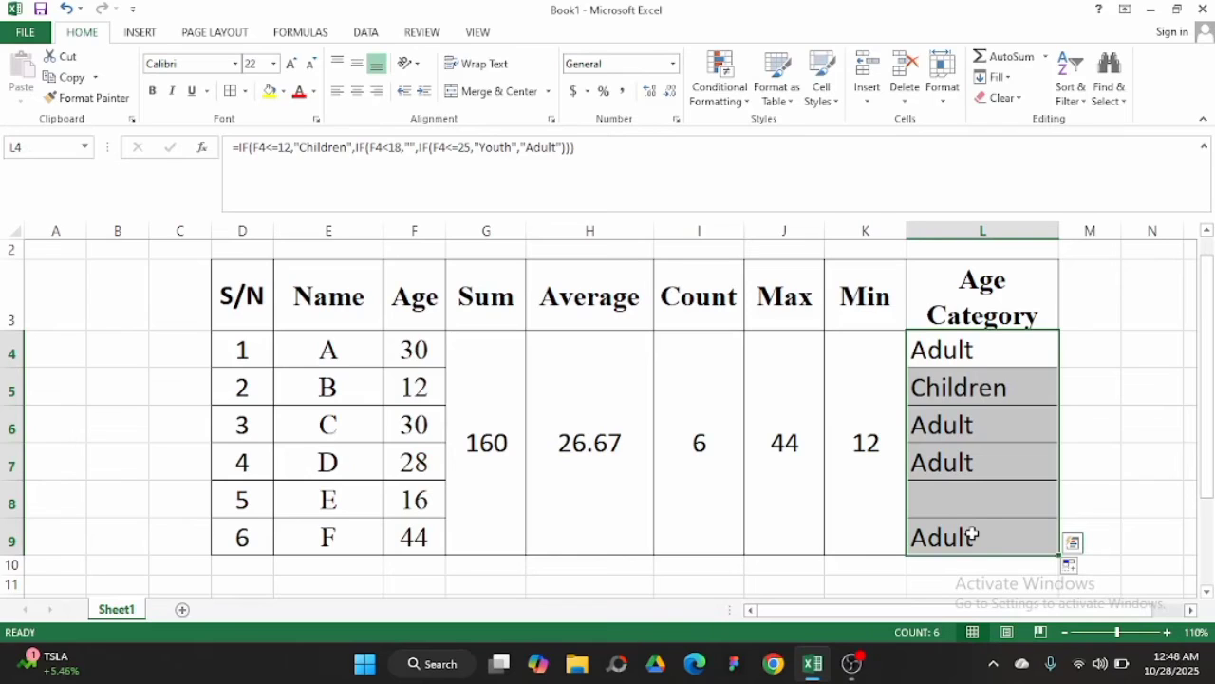
left_click(731, 100)
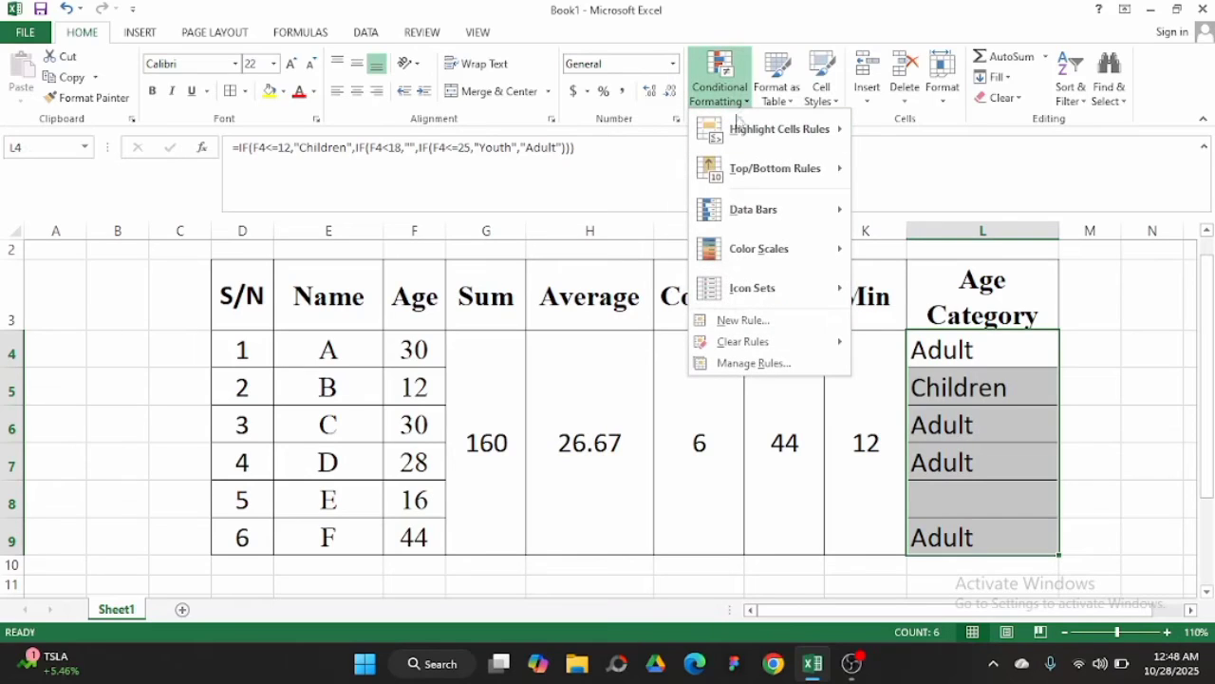
mouse_move(750, 137)
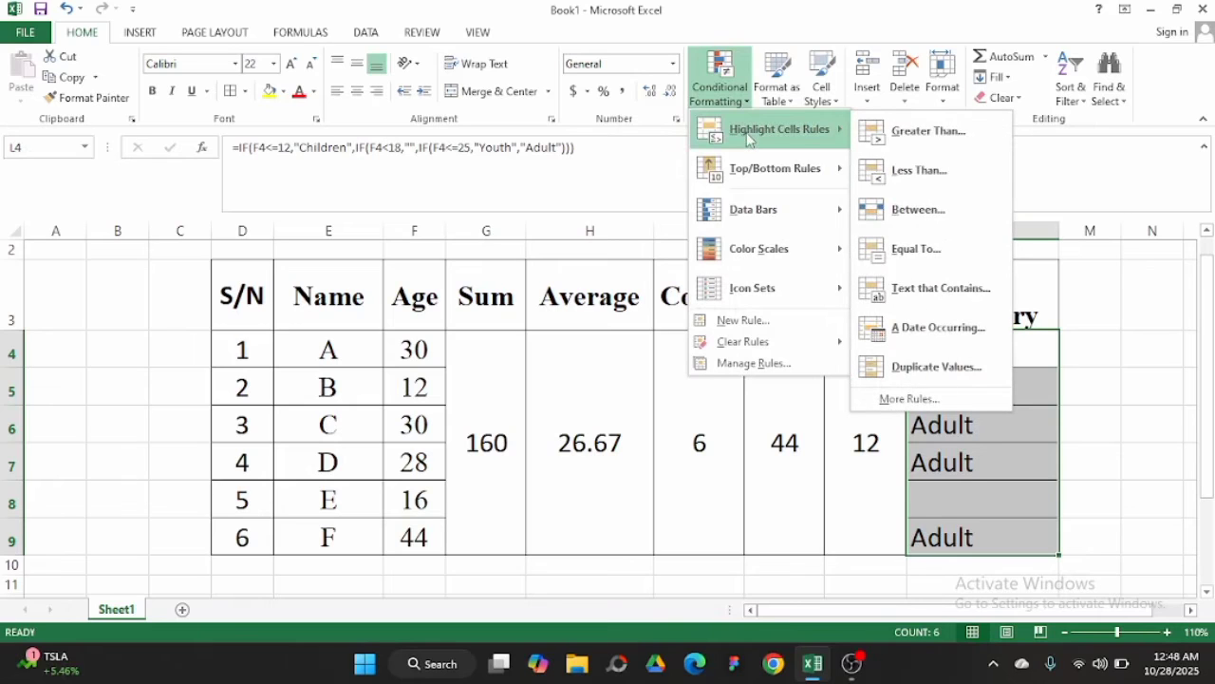
left_click(936, 288)
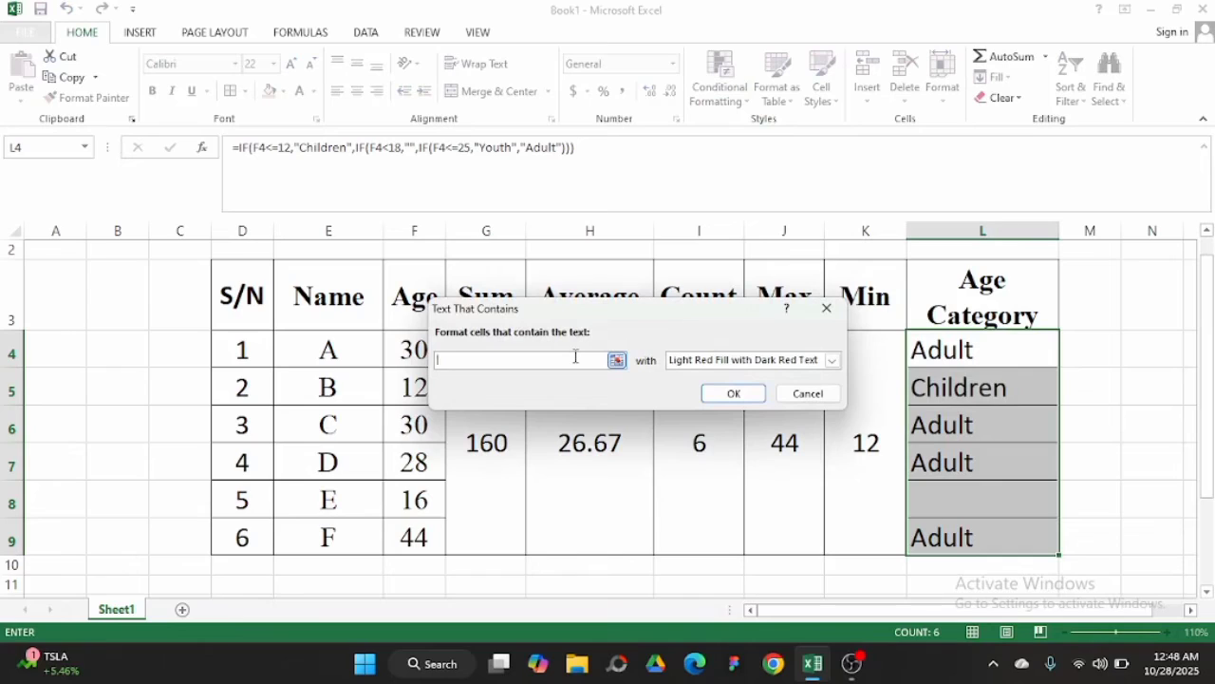
type("c")
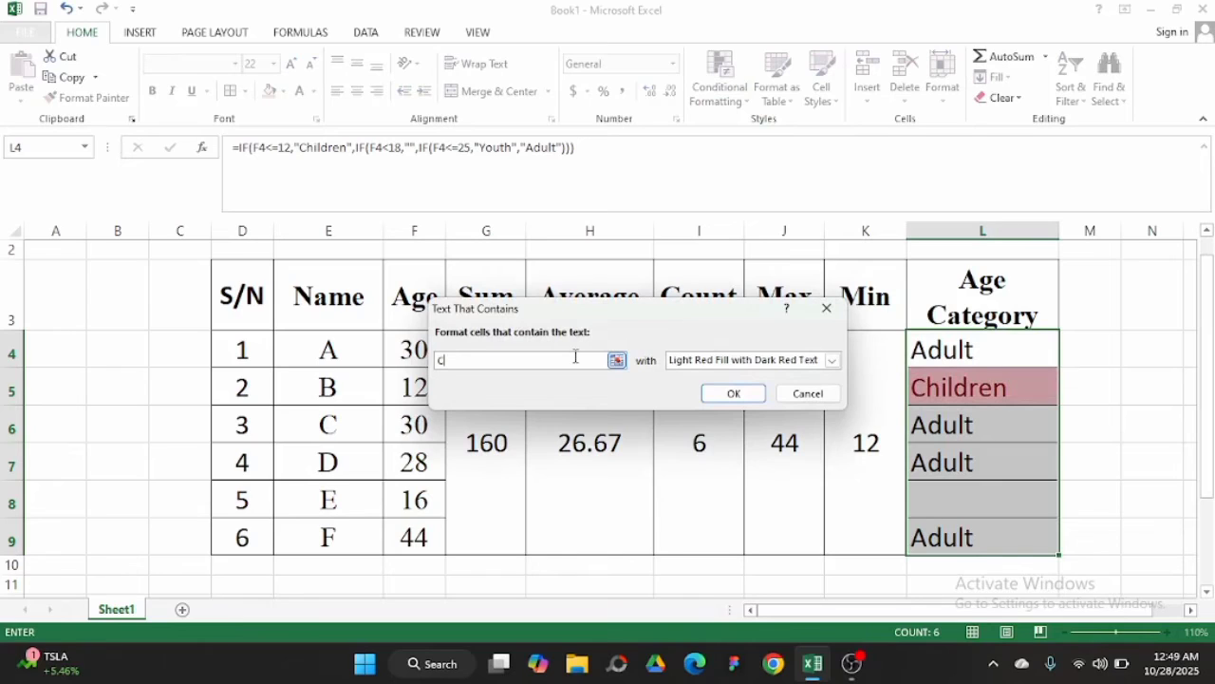
type("hildren")
left_click(685, 366)
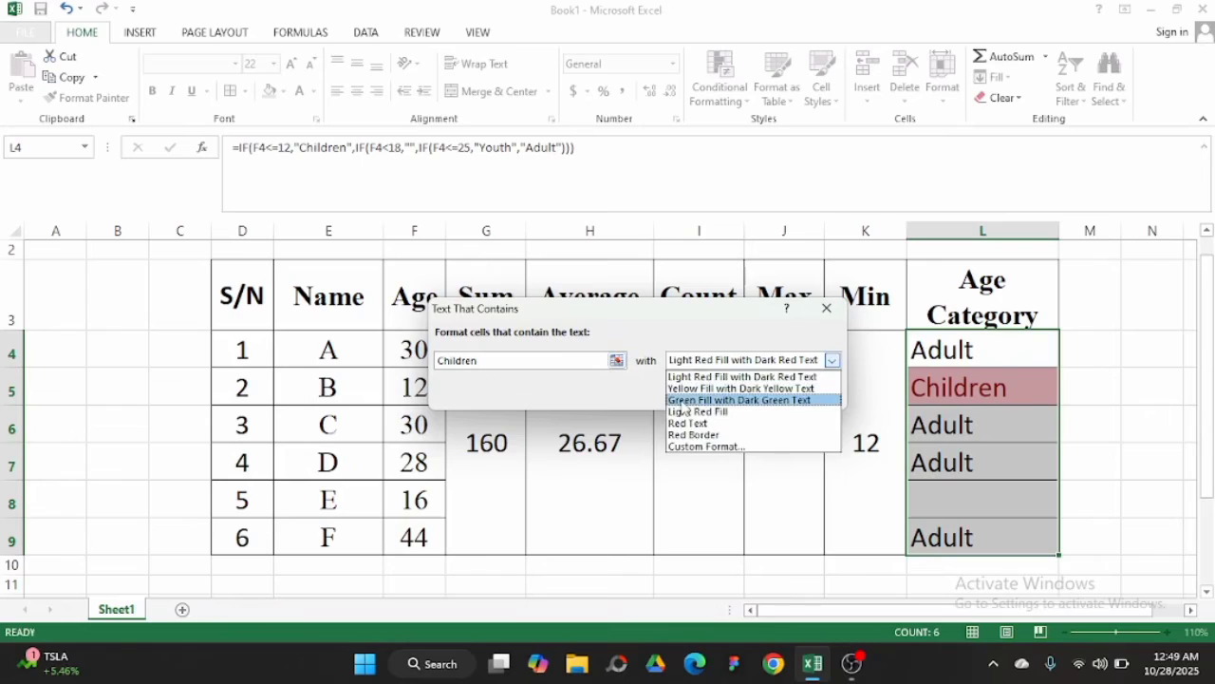
left_click(681, 401)
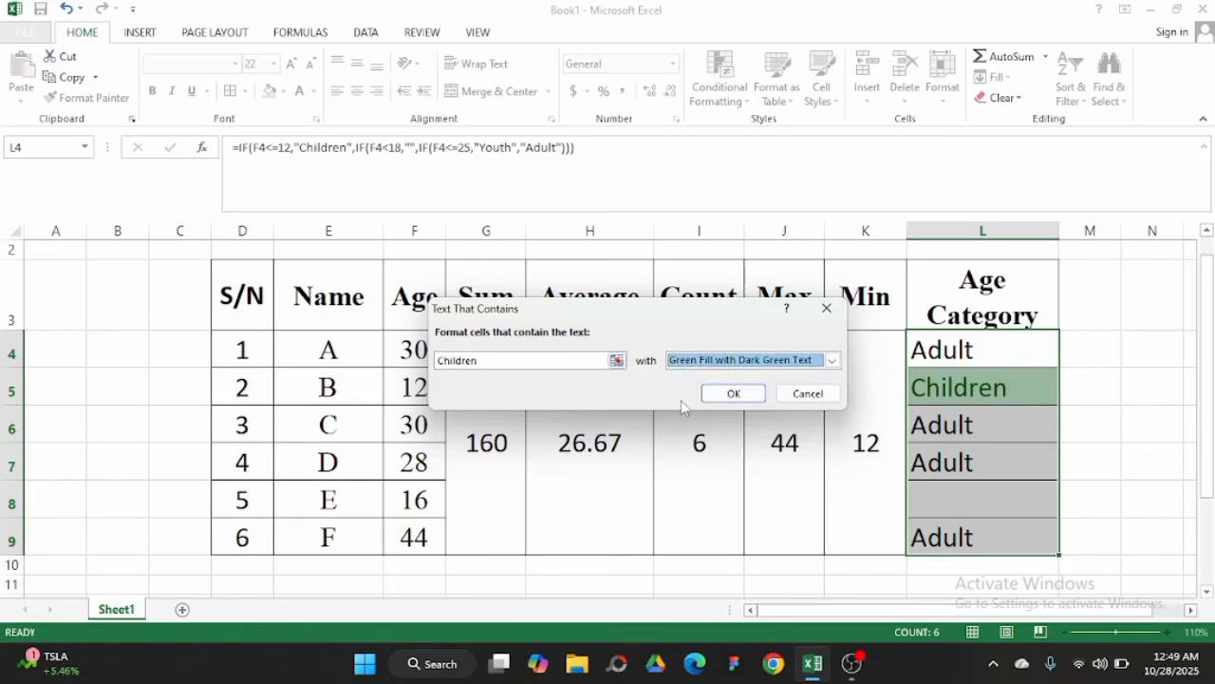
left_click(731, 394)
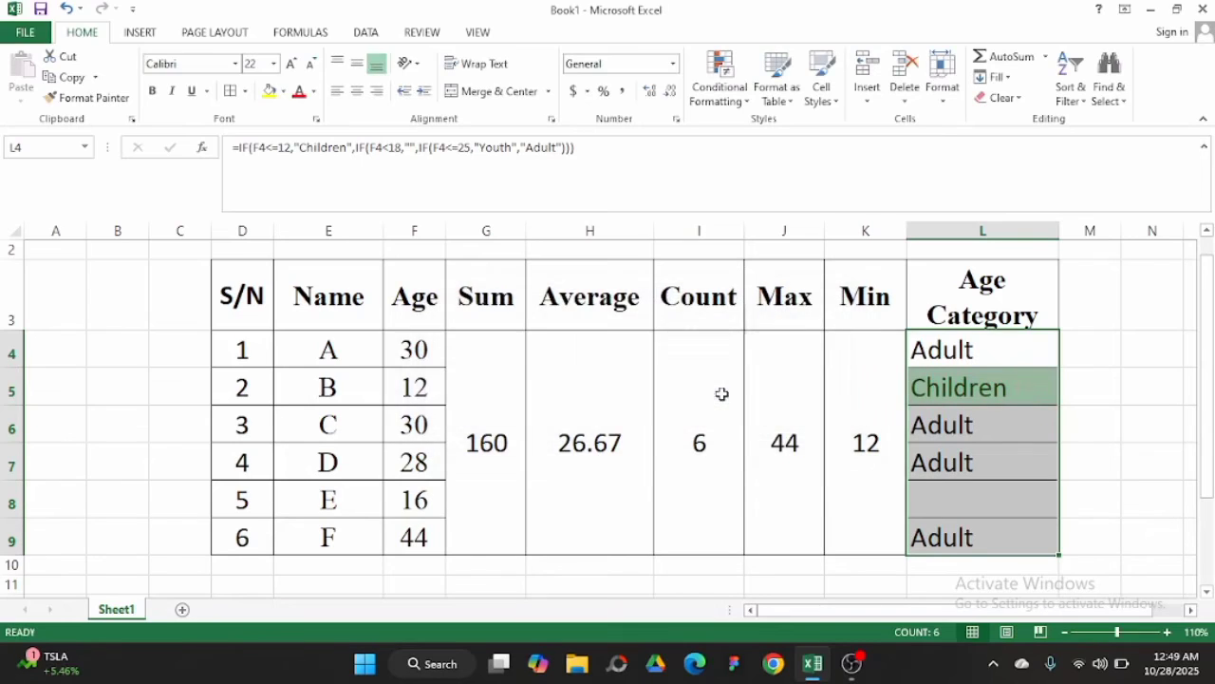
Add a conditional format to L4:L9 giving cells that contain "Youth" a Yellow Fill with Dark Yellow Text.
left_click(740, 105)
mouse_move(741, 137)
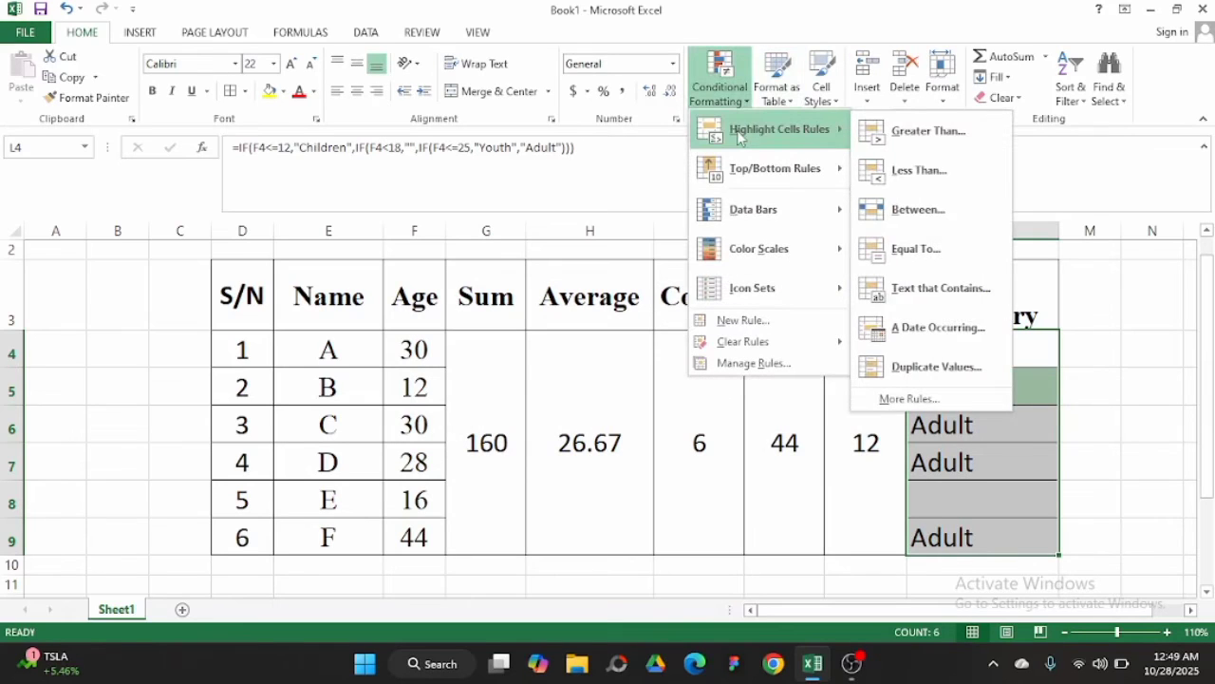
left_click(913, 291)
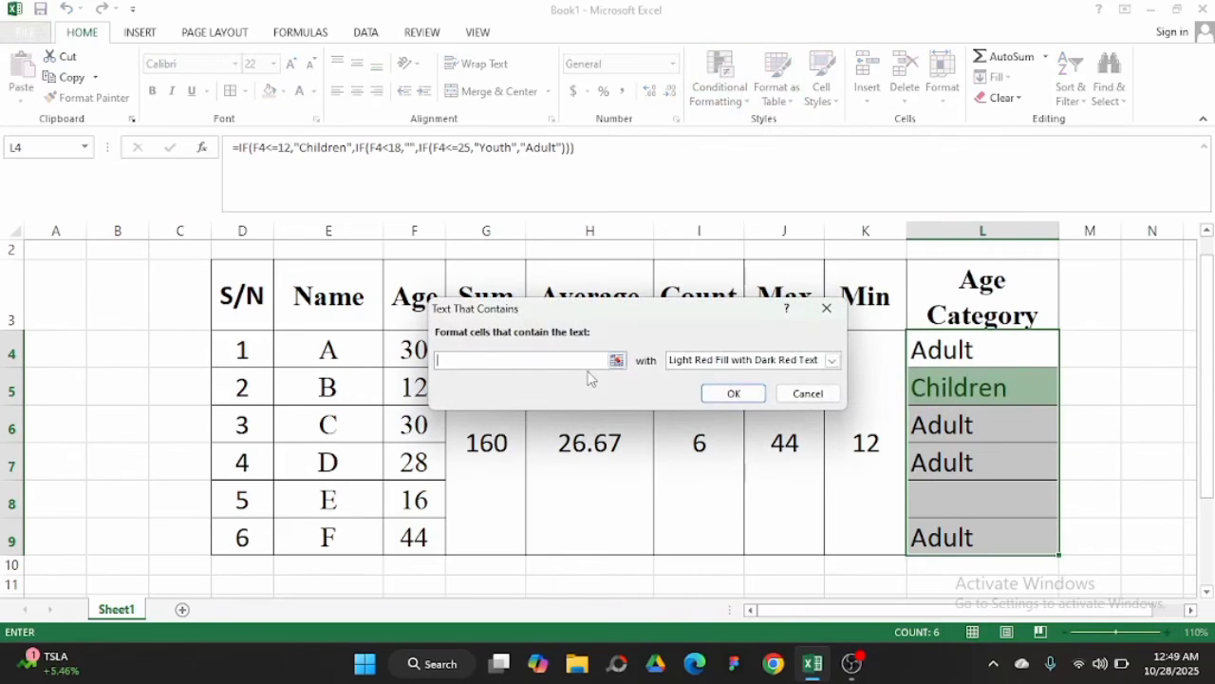
type("Youth")
left_click(722, 360)
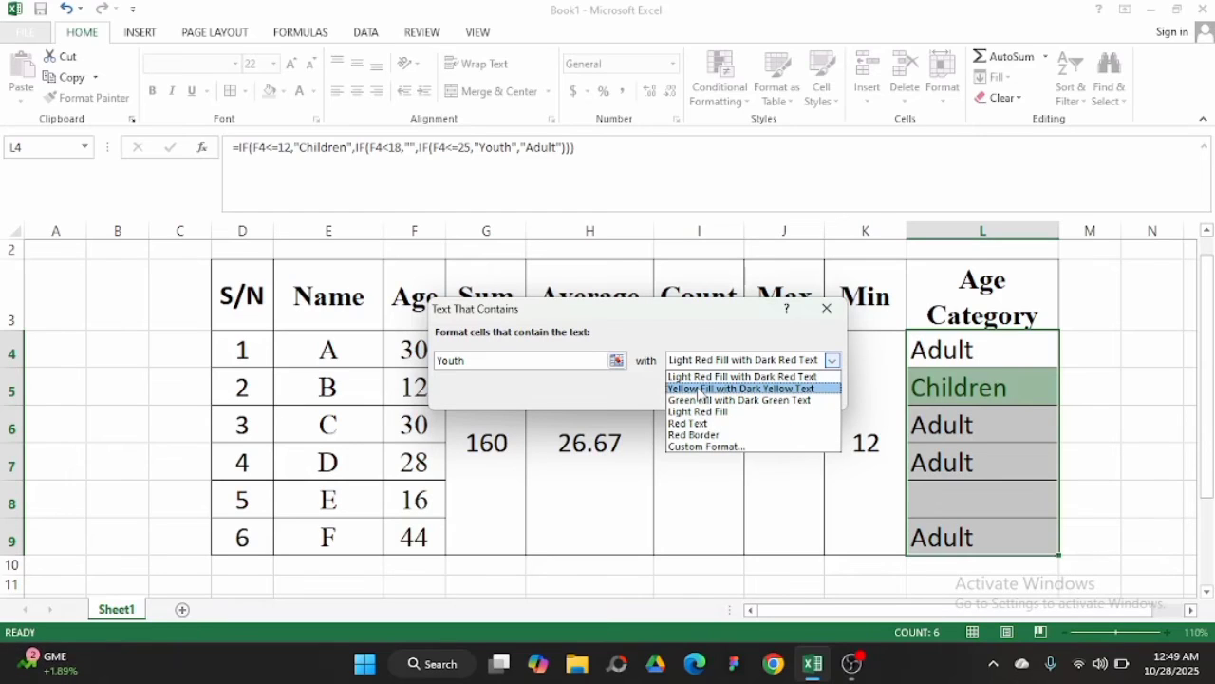
left_click(703, 389)
left_click(717, 395)
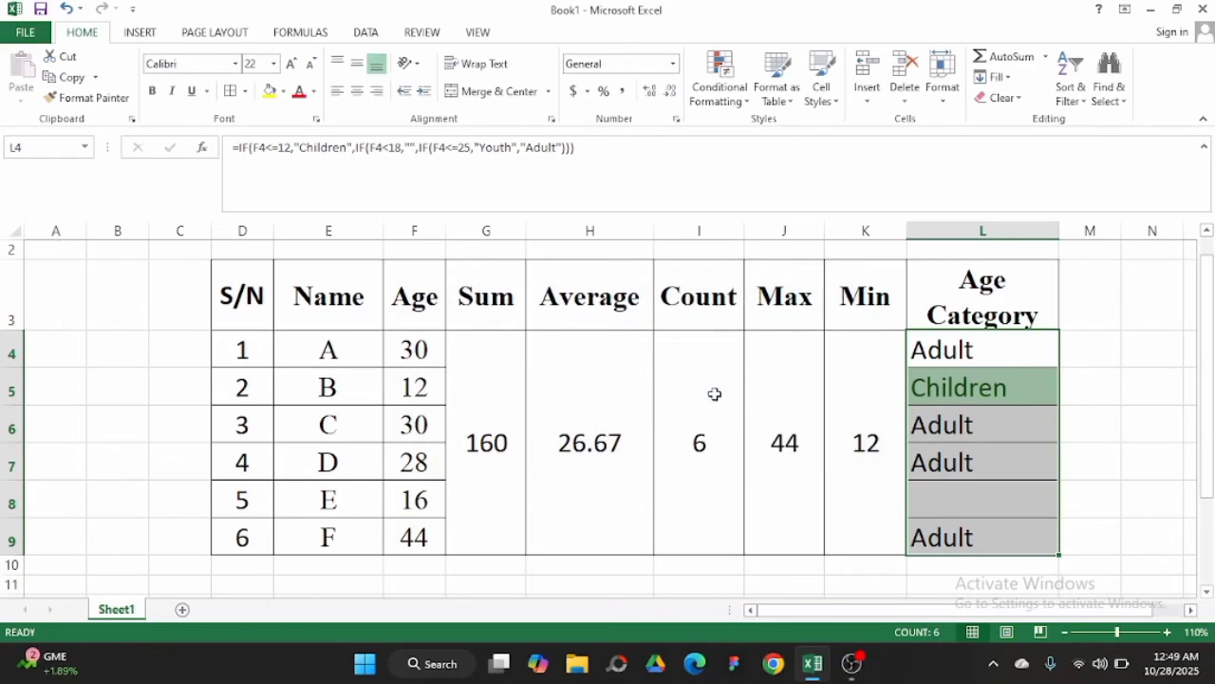
Add a conditional format to L4:L9 giving cells that contain "Adult" a Light Red Fill with Dark Red Text.
left_click(720, 87)
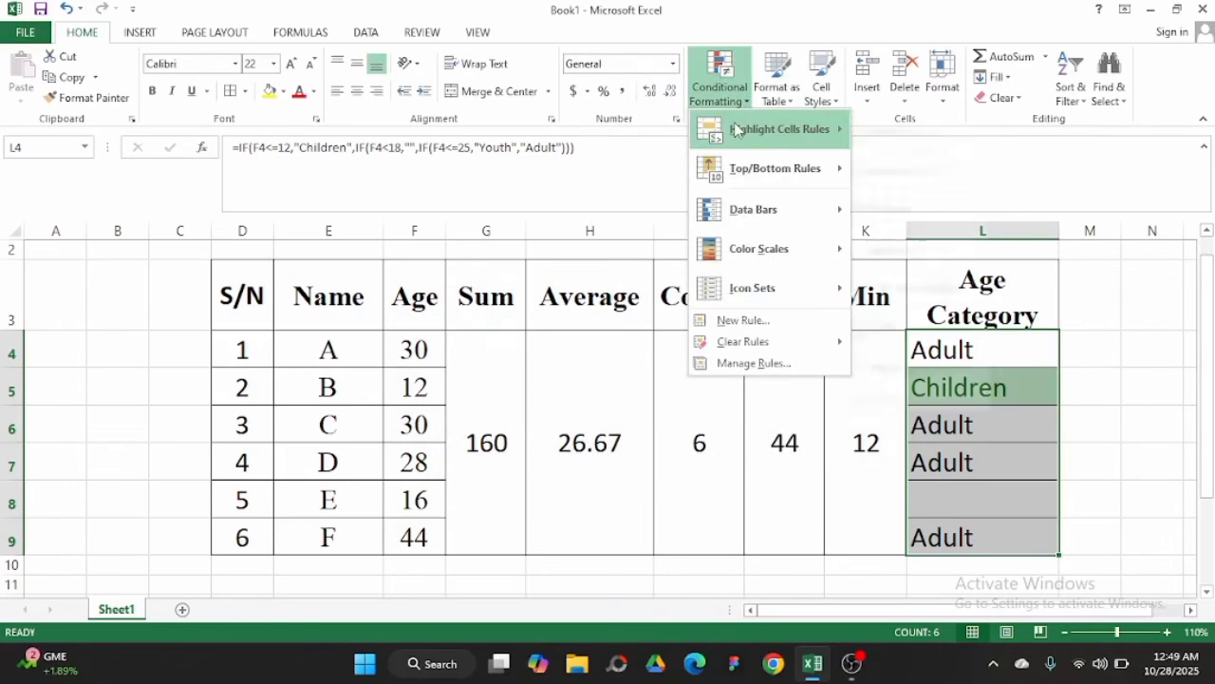
mouse_move(736, 130)
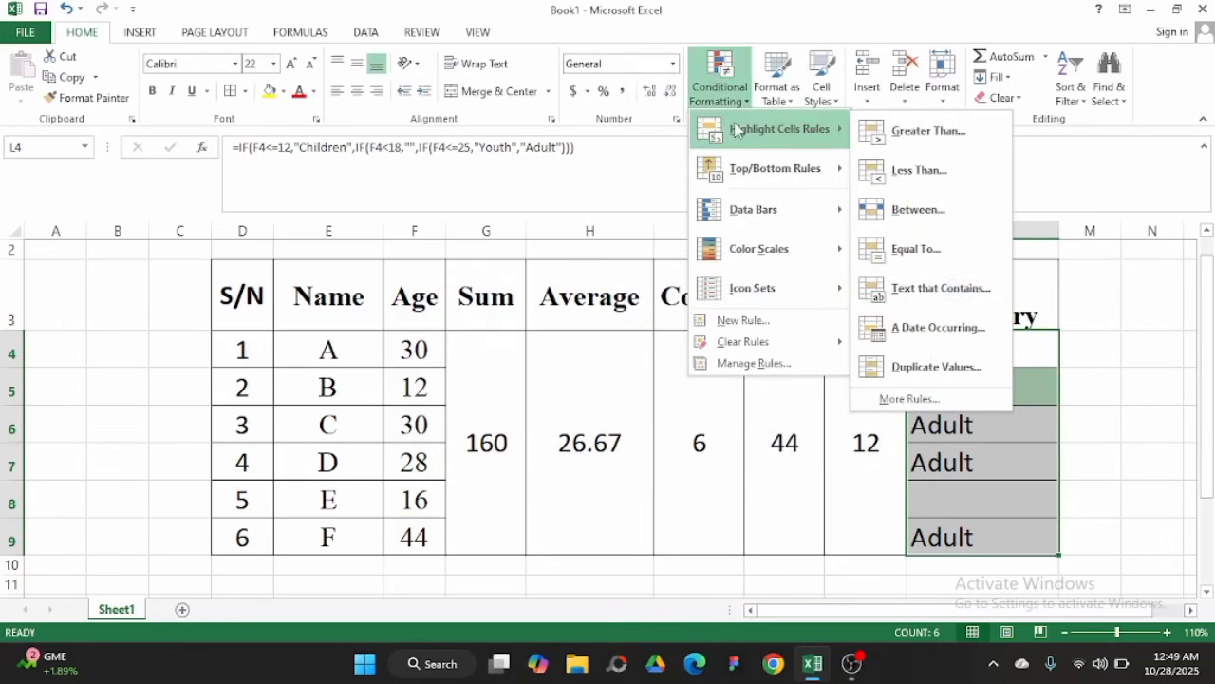
left_click(900, 290)
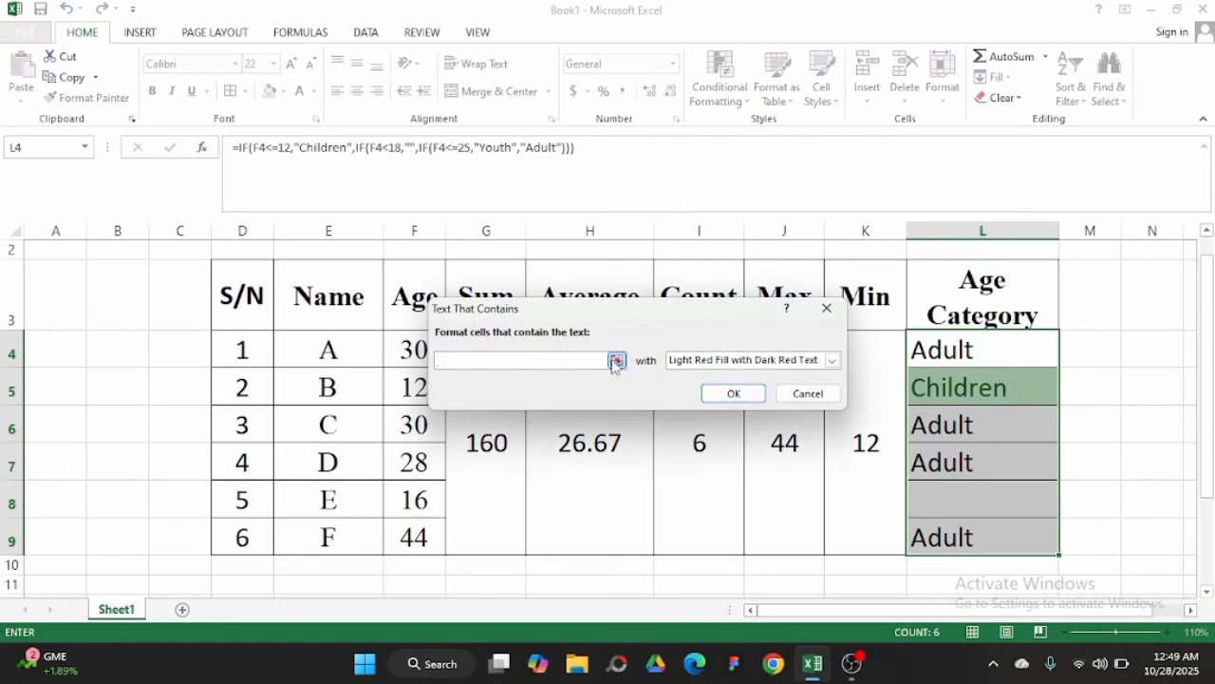
type("Adul")
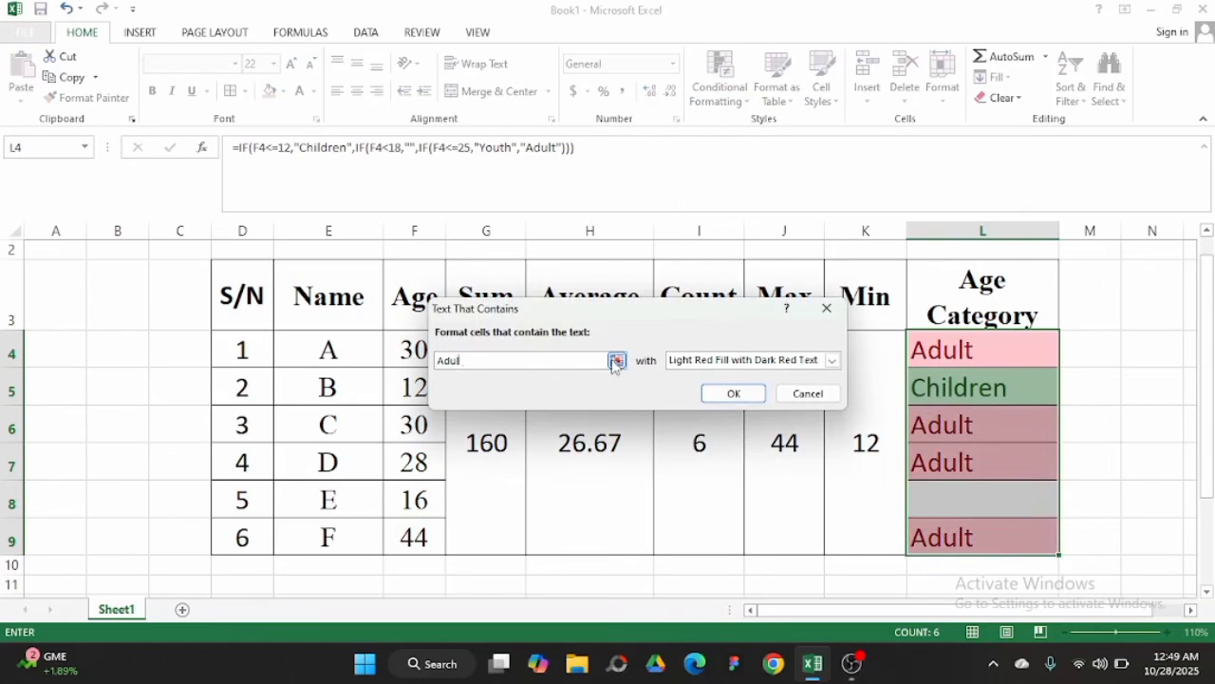
type("t")
left_click(684, 365)
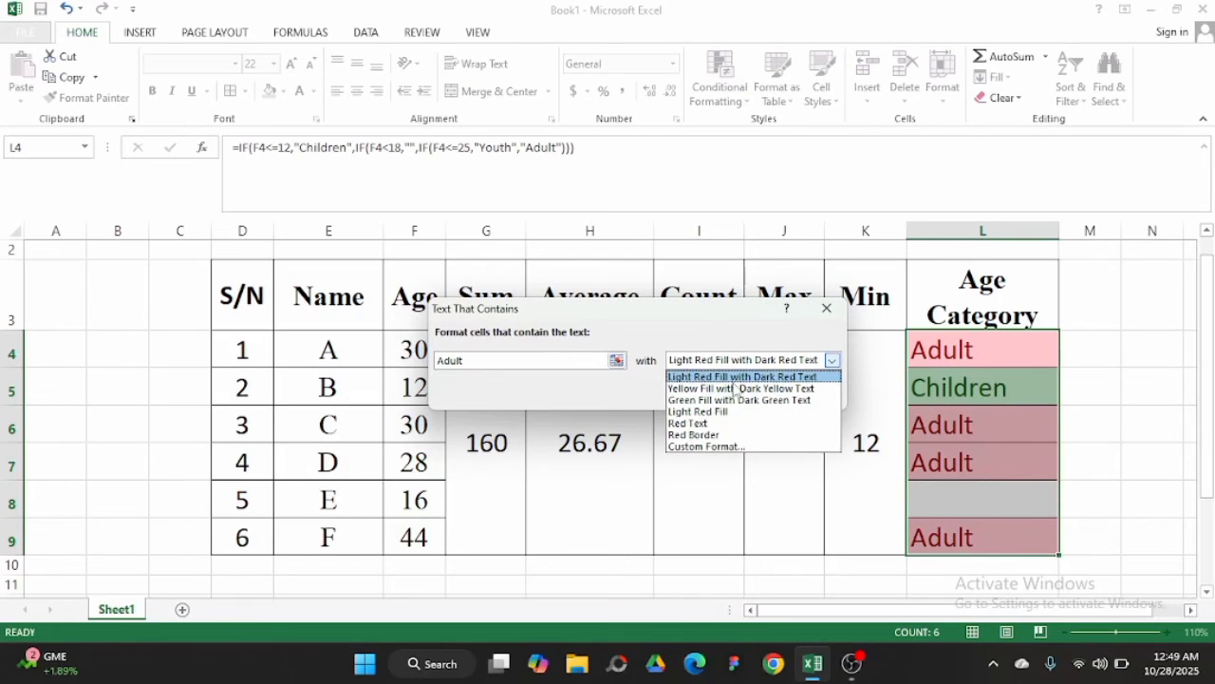
left_click(779, 377)
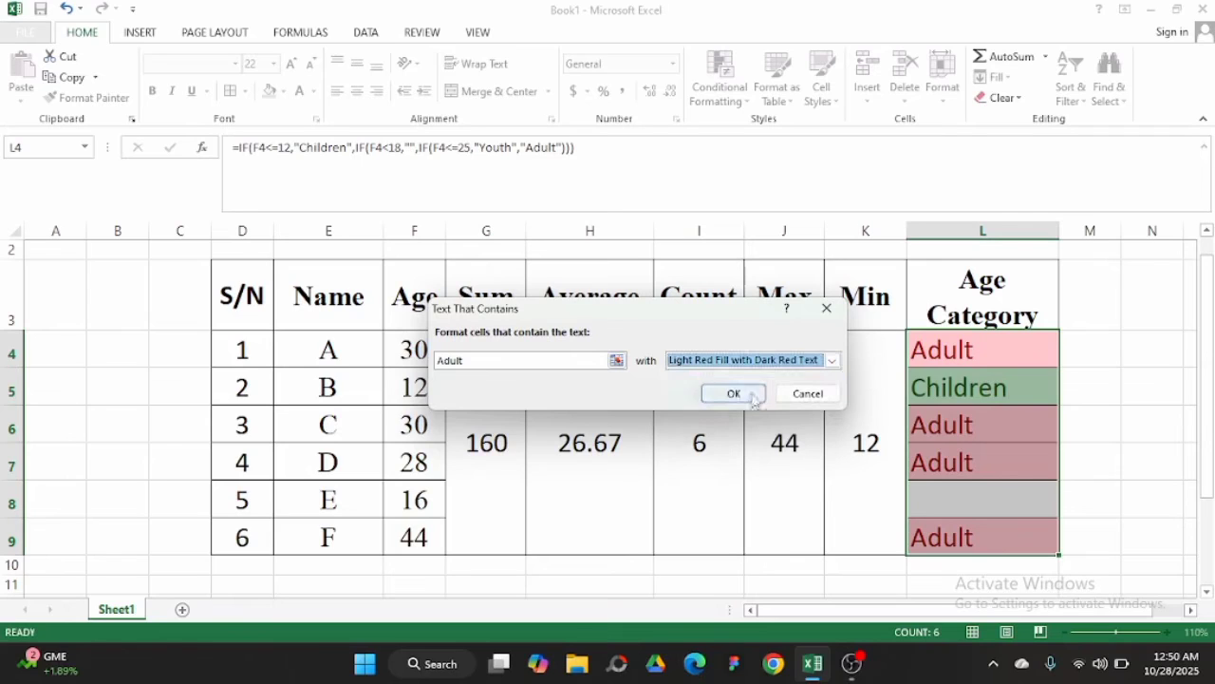
left_click(733, 393)
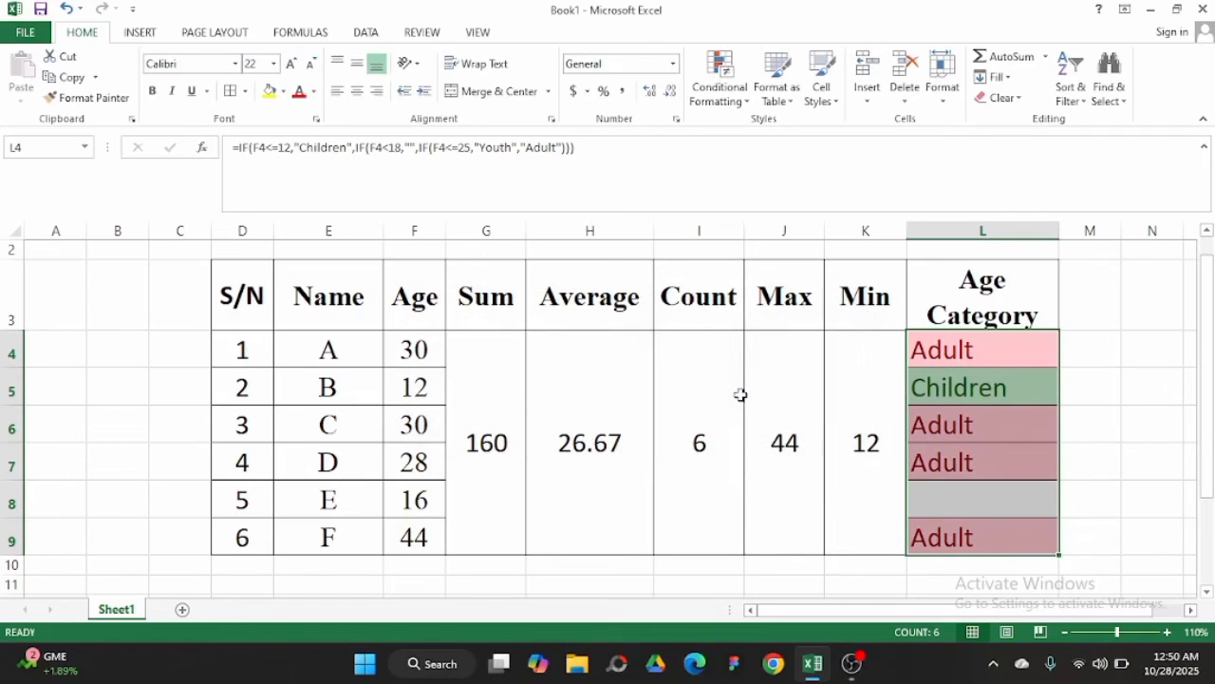
Change person E's age in F8 to 20.
left_click(416, 501)
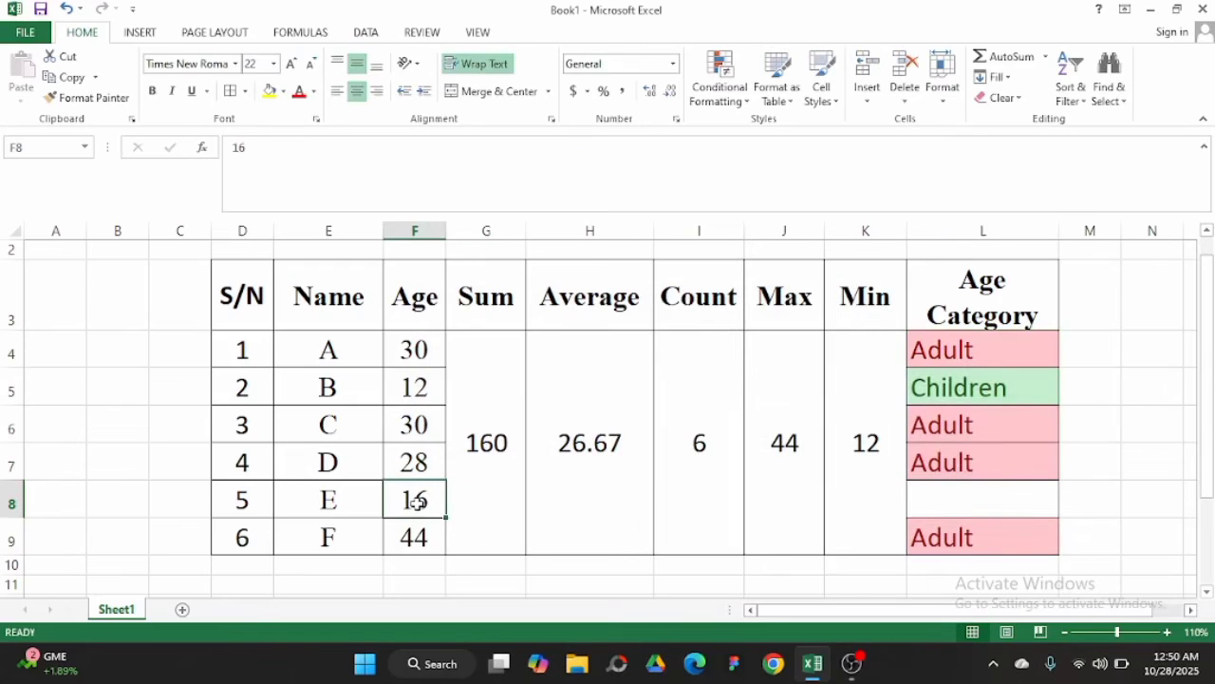
type("20")
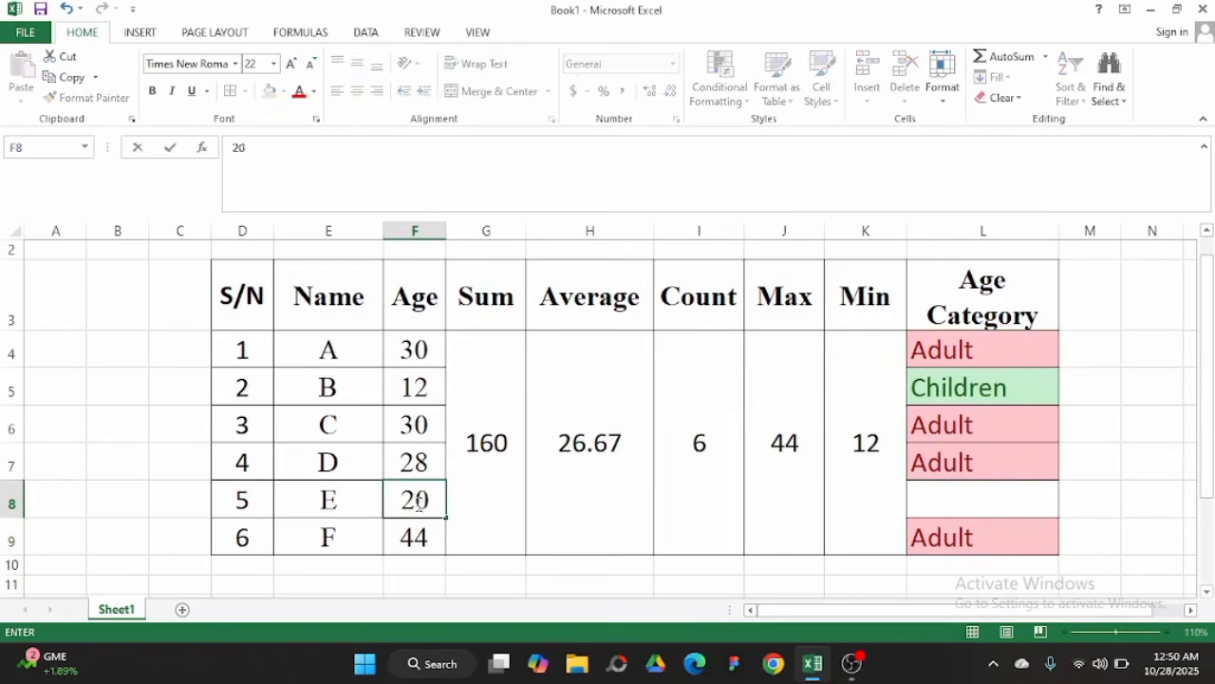
key("Return")
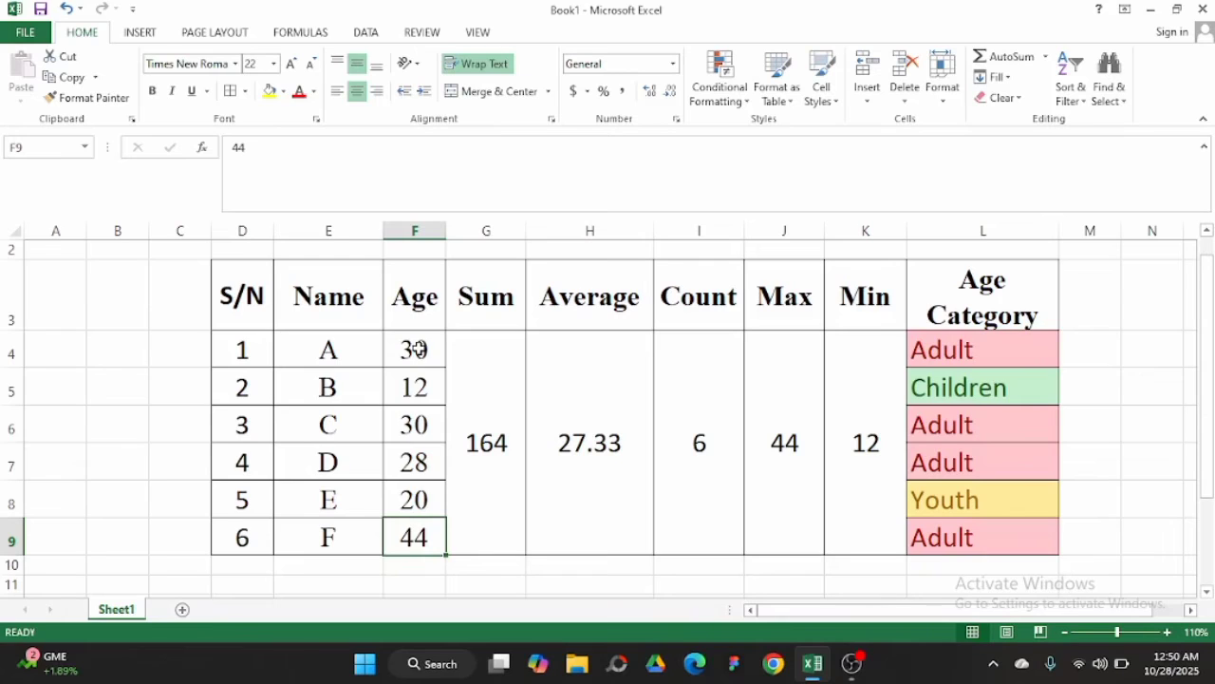
Apply data validation to the ages in F4:F9 that allows only whole numbers between 1 and 44.
left_click_drag(419, 350, 406, 525)
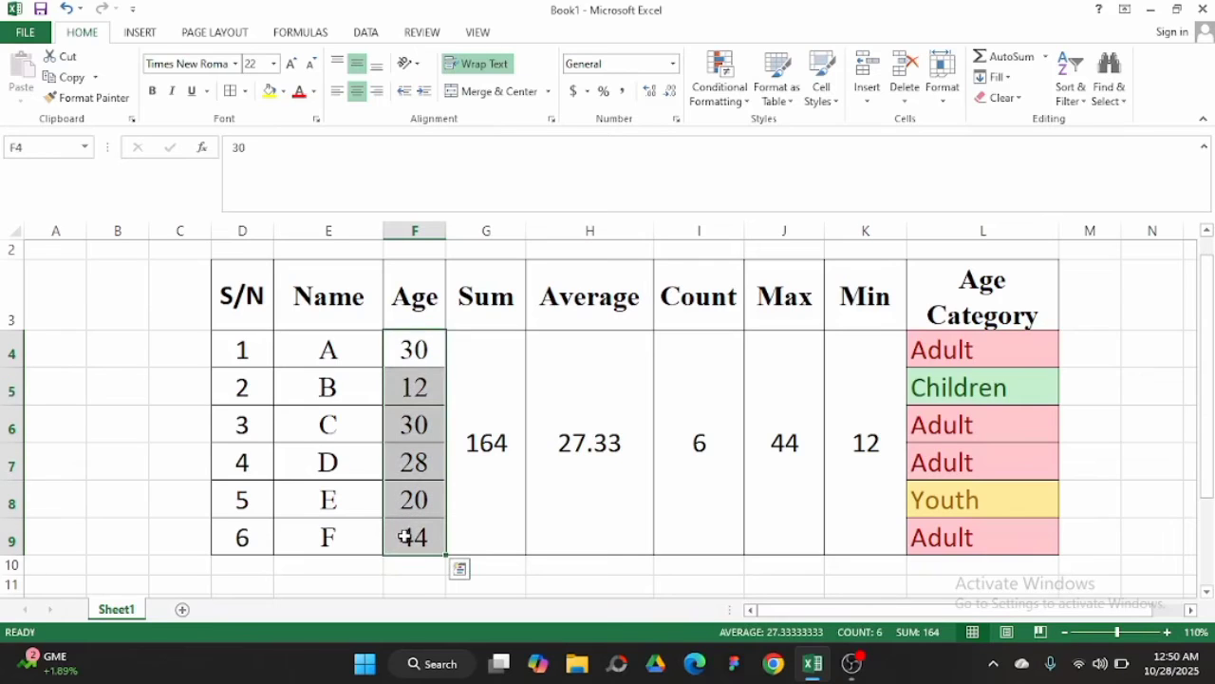
left_click(368, 34)
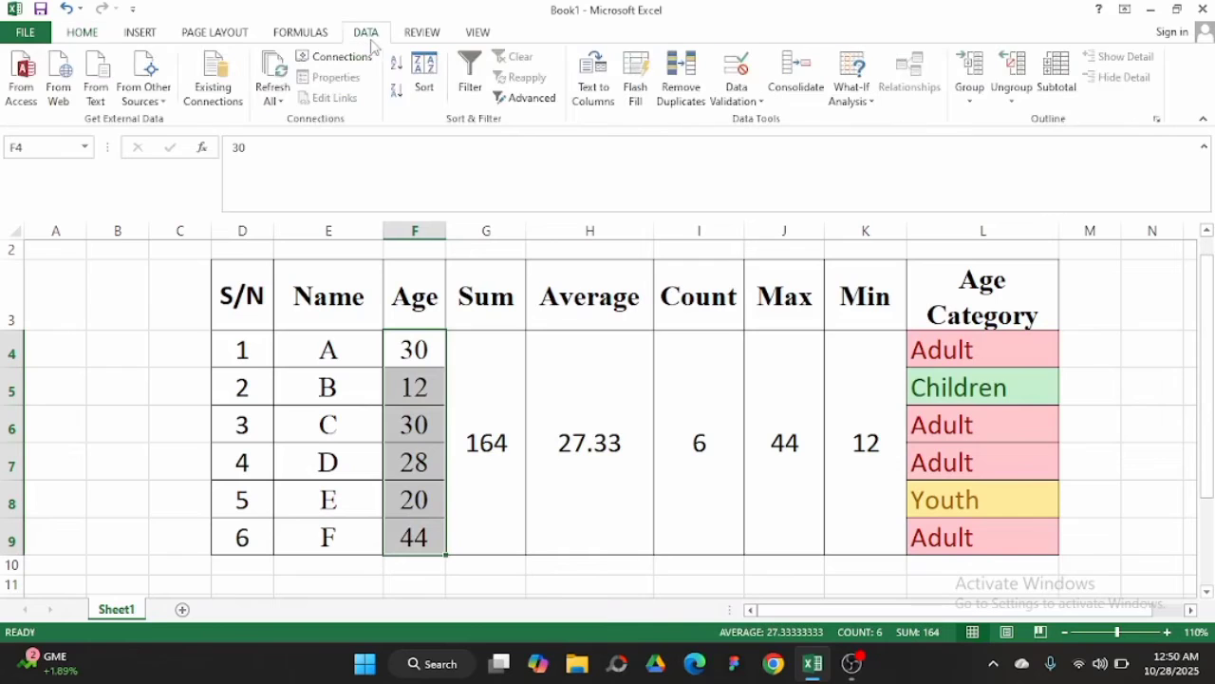
left_click(763, 103)
left_click(764, 121)
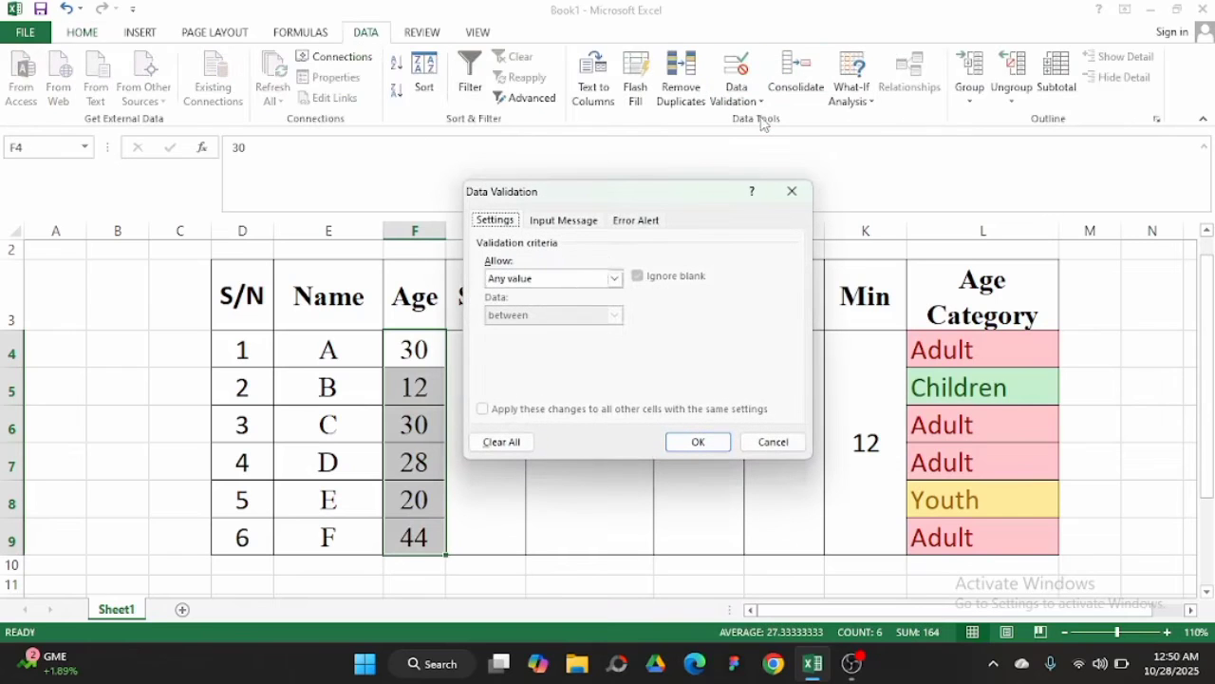
left_click(614, 279)
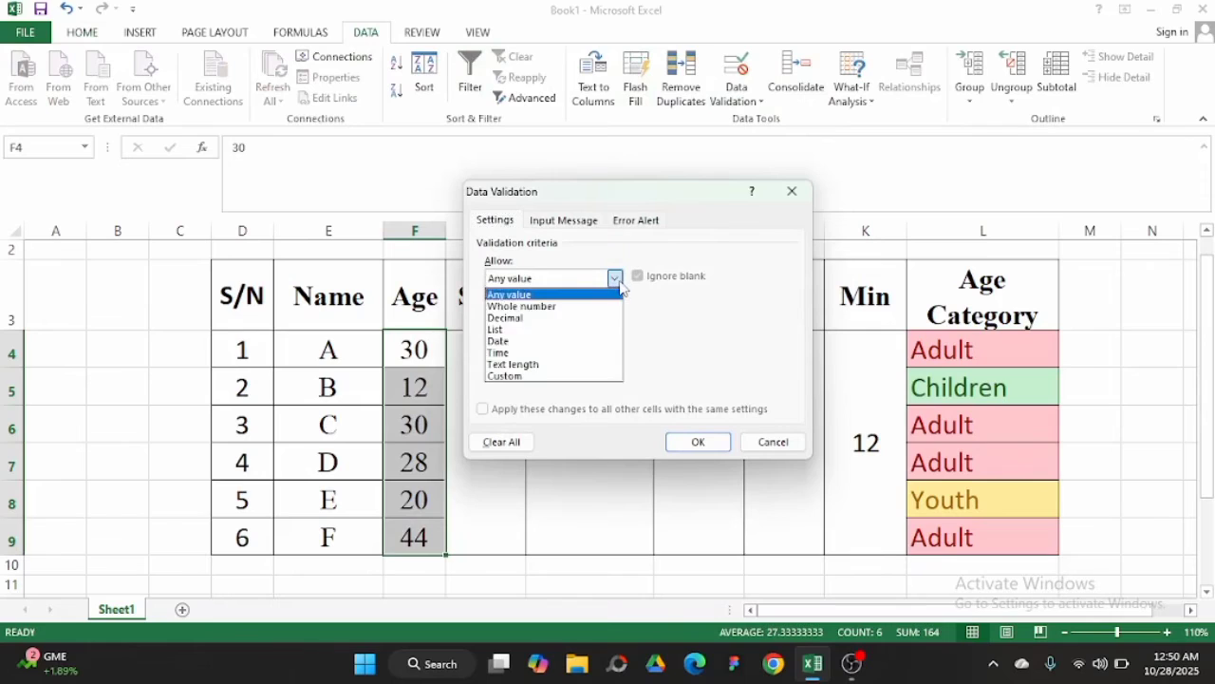
left_click(559, 306)
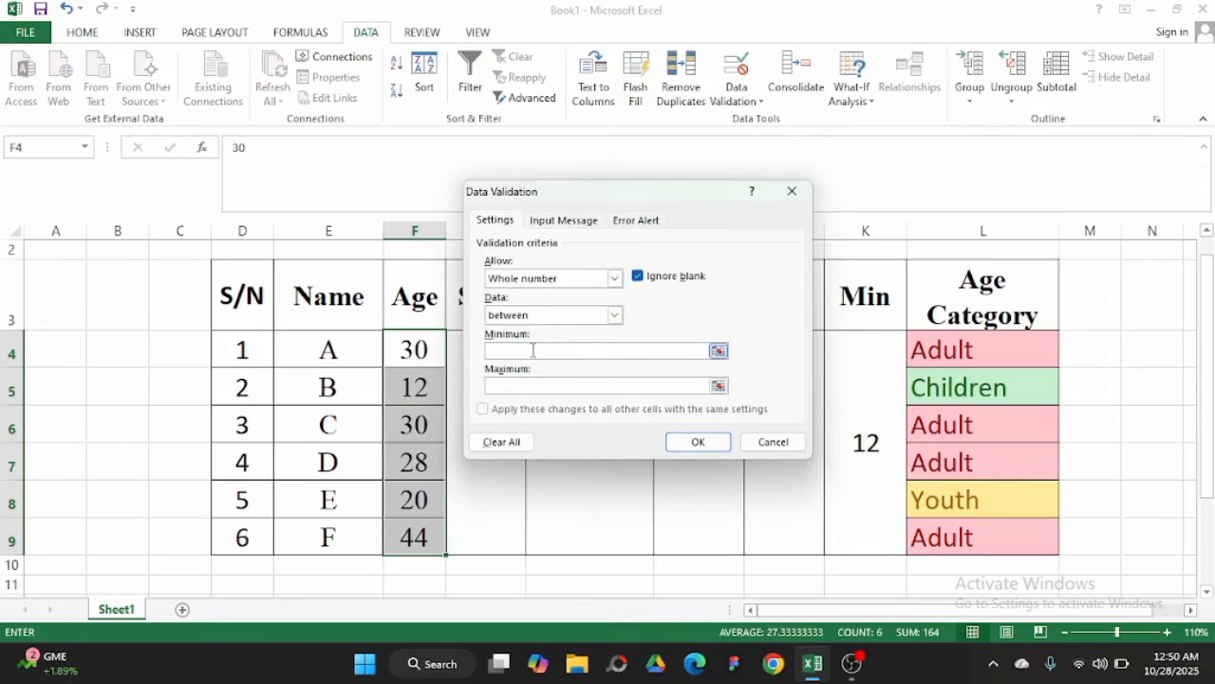
left_click(533, 350)
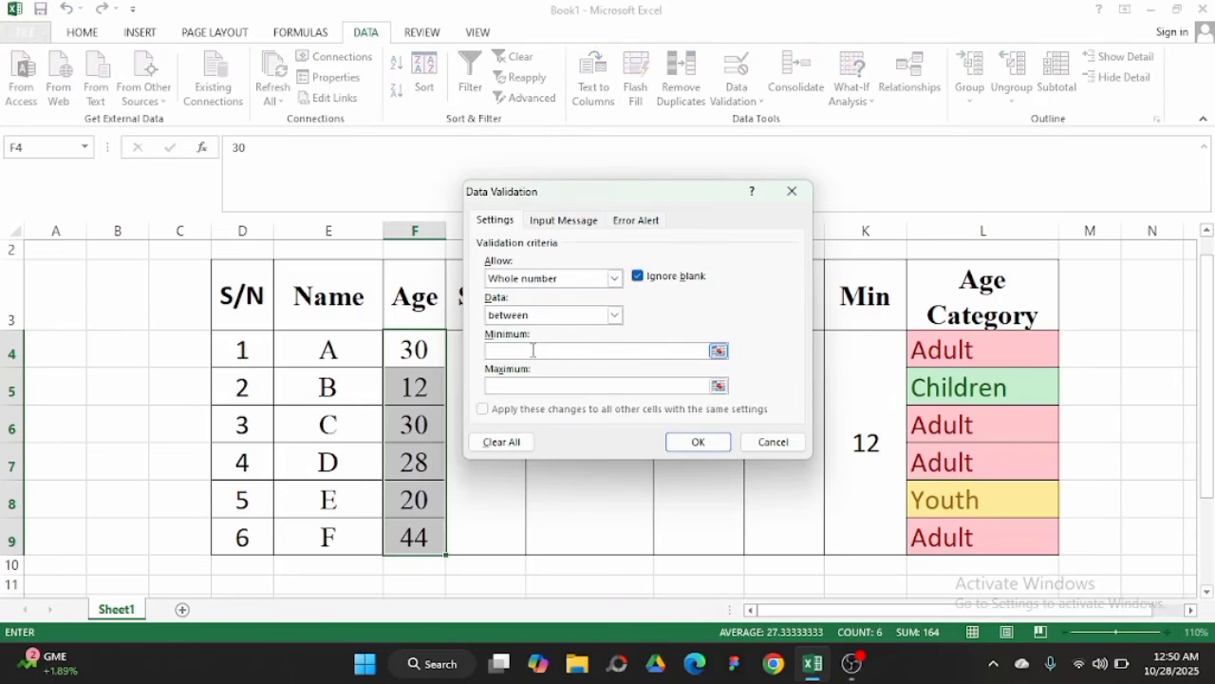
type("1")
left_click(521, 384)
type("44")
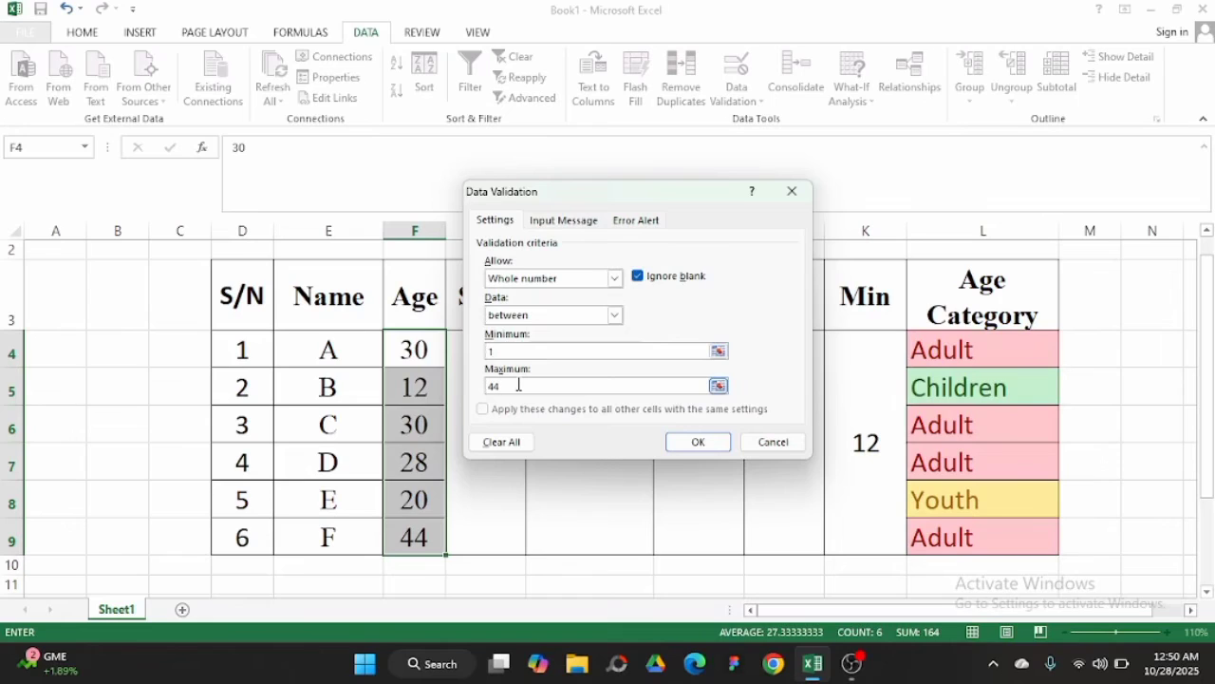
left_click(680, 444)
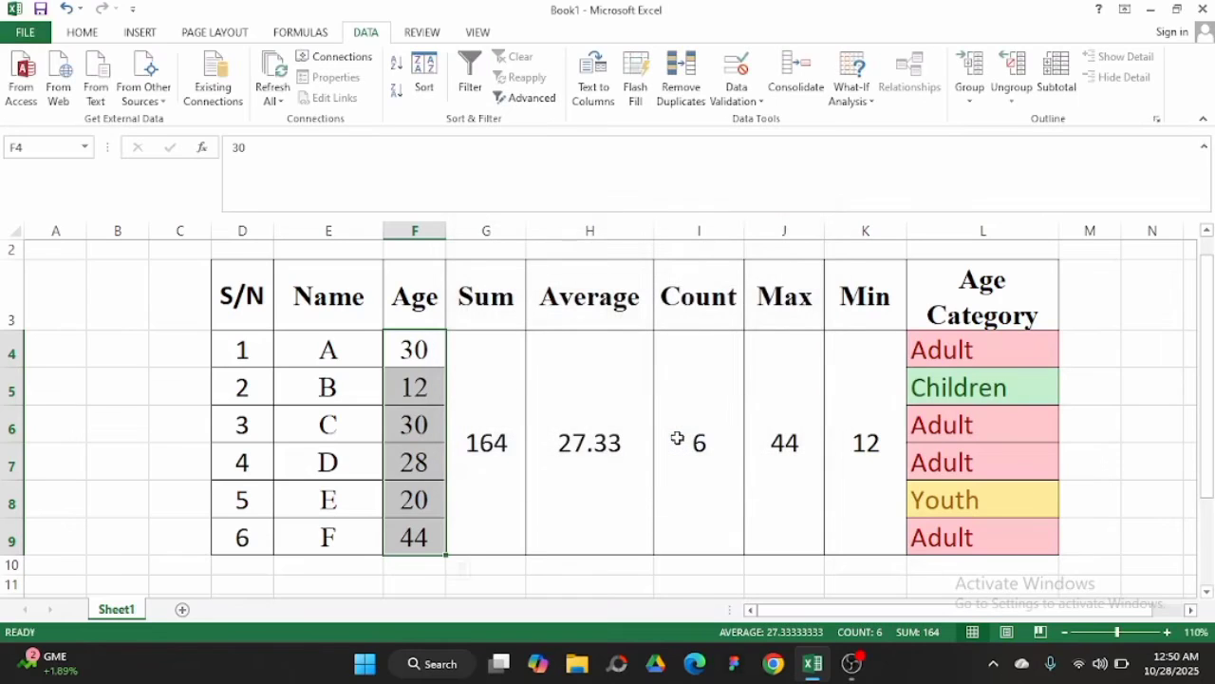
Test the validation's lower limit by trying to enter 0 as person A's age in F4, and cancel the entry.
left_click(433, 372)
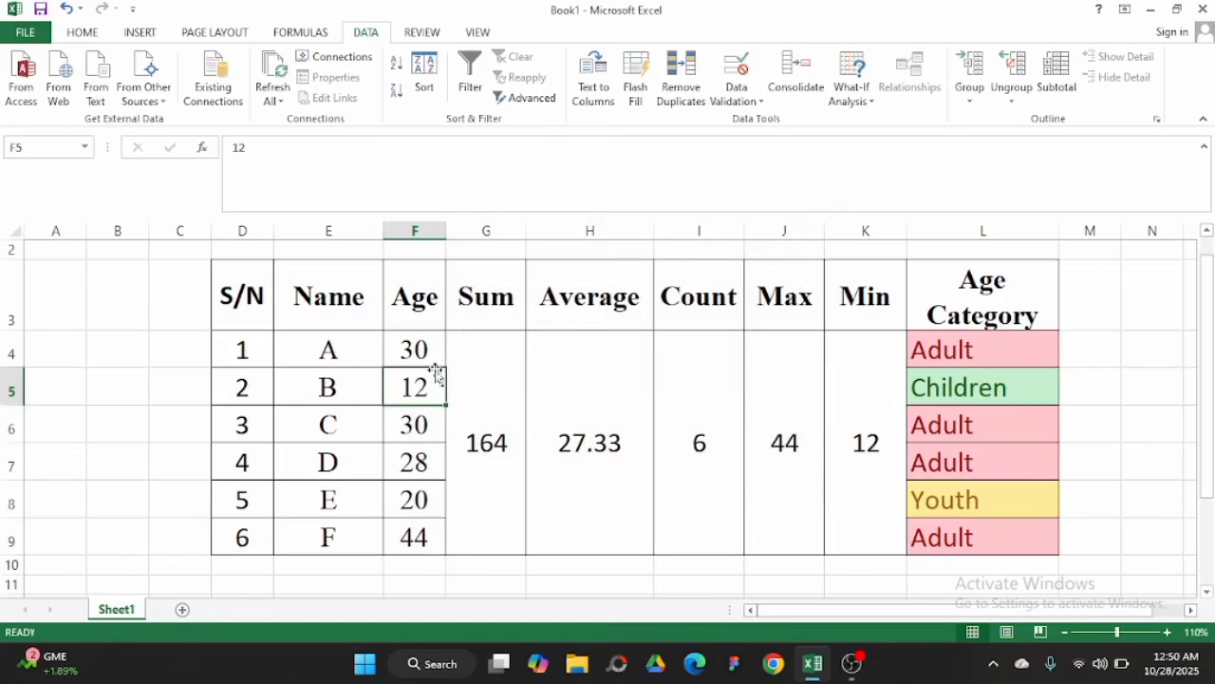
left_click(430, 364)
type("0")
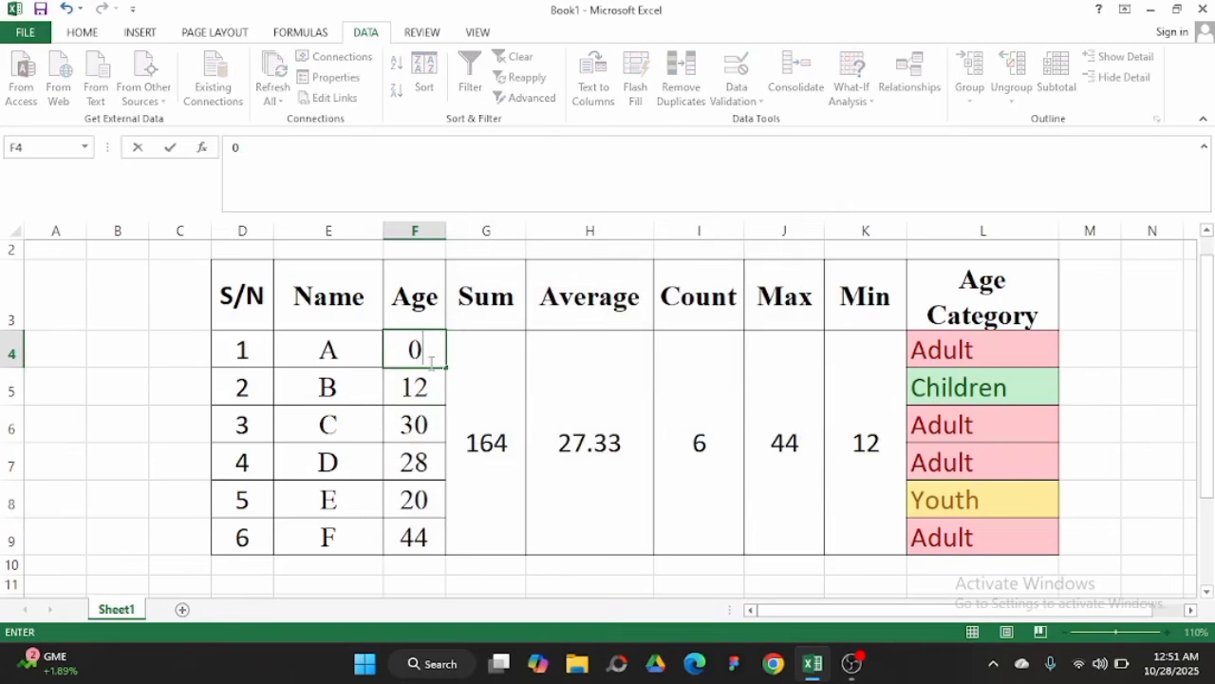
key("Return")
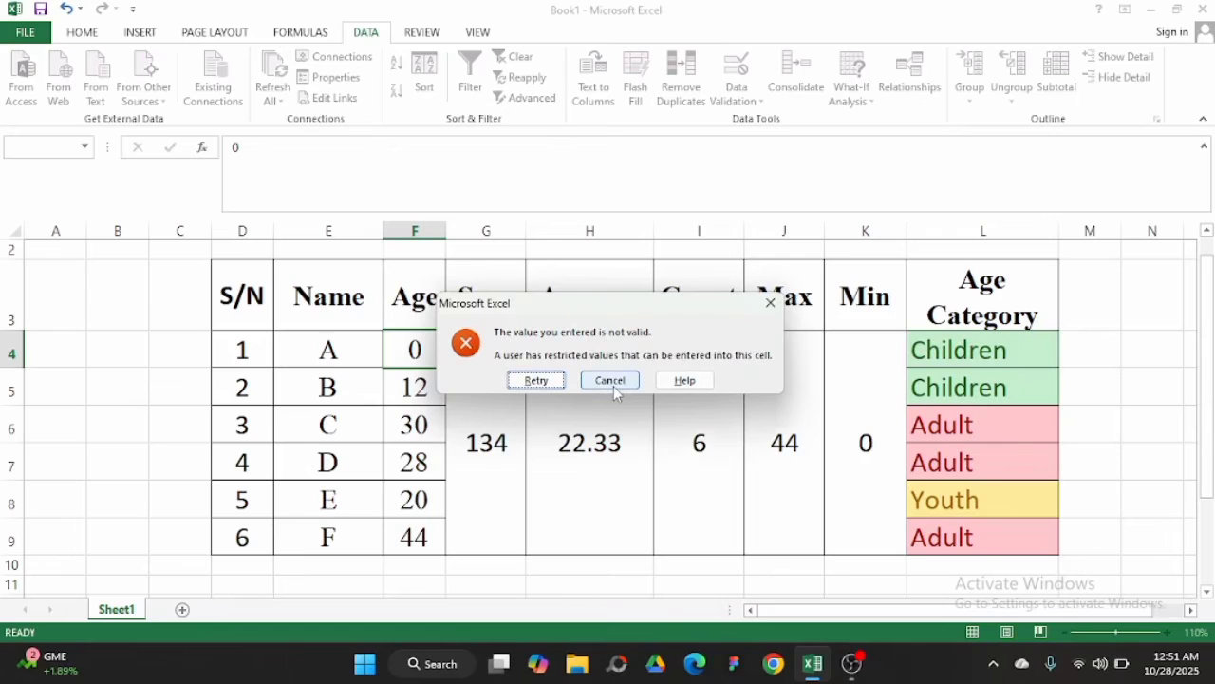
left_click(613, 386)
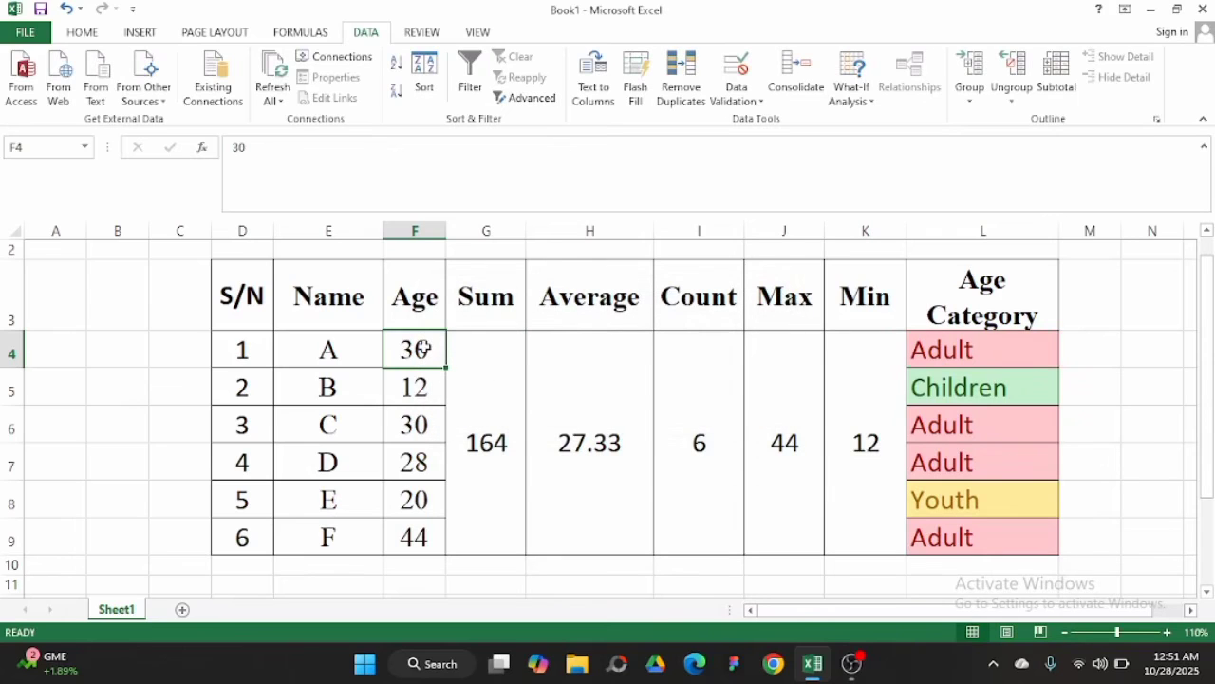
Test the validation's upper limit by trying to enter 45 in F4, and cancel the entry.
type("45")
key("Return")
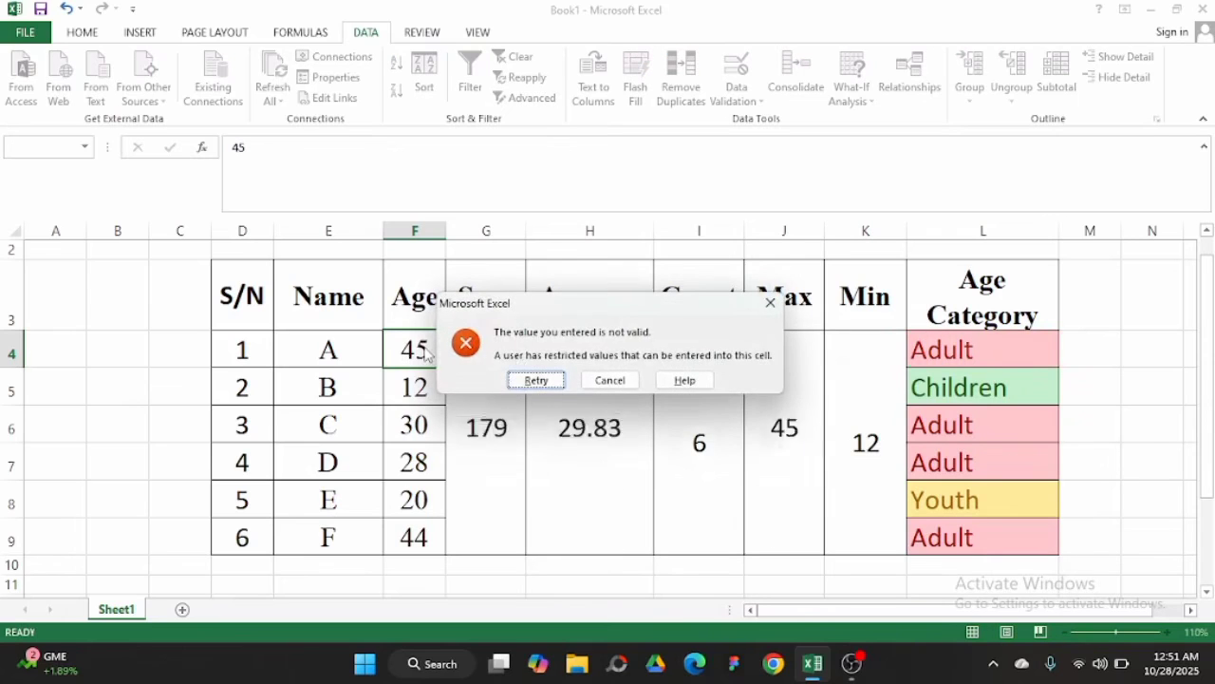
left_click(596, 381)
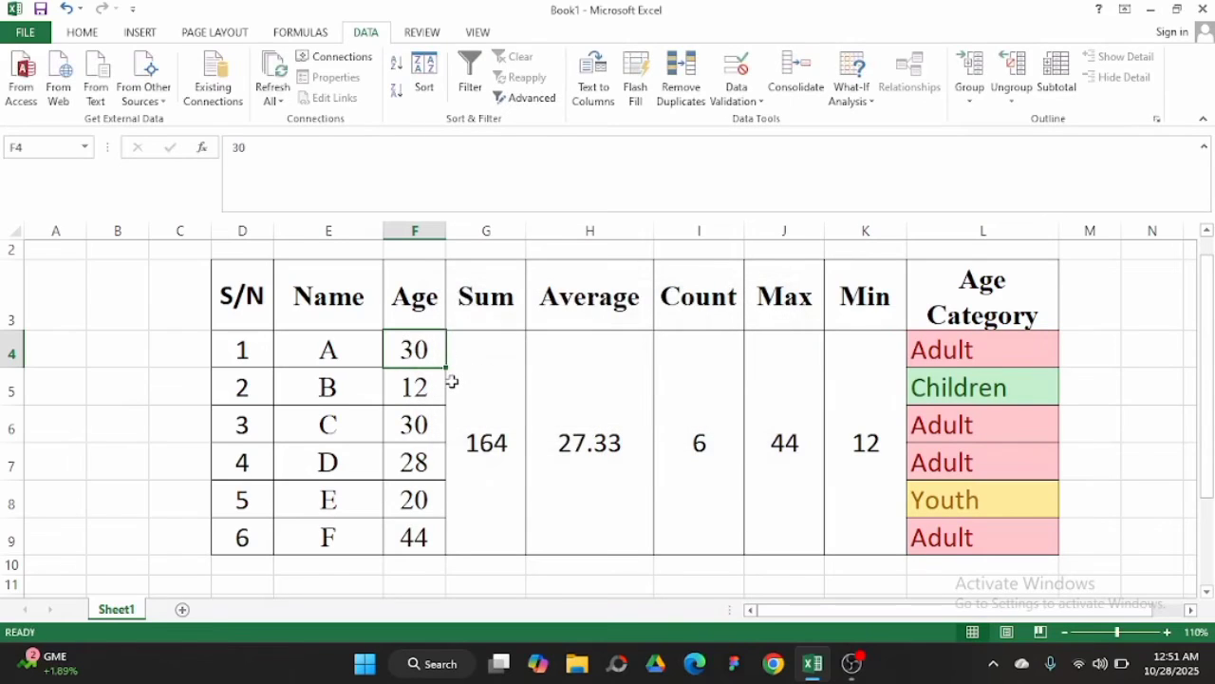